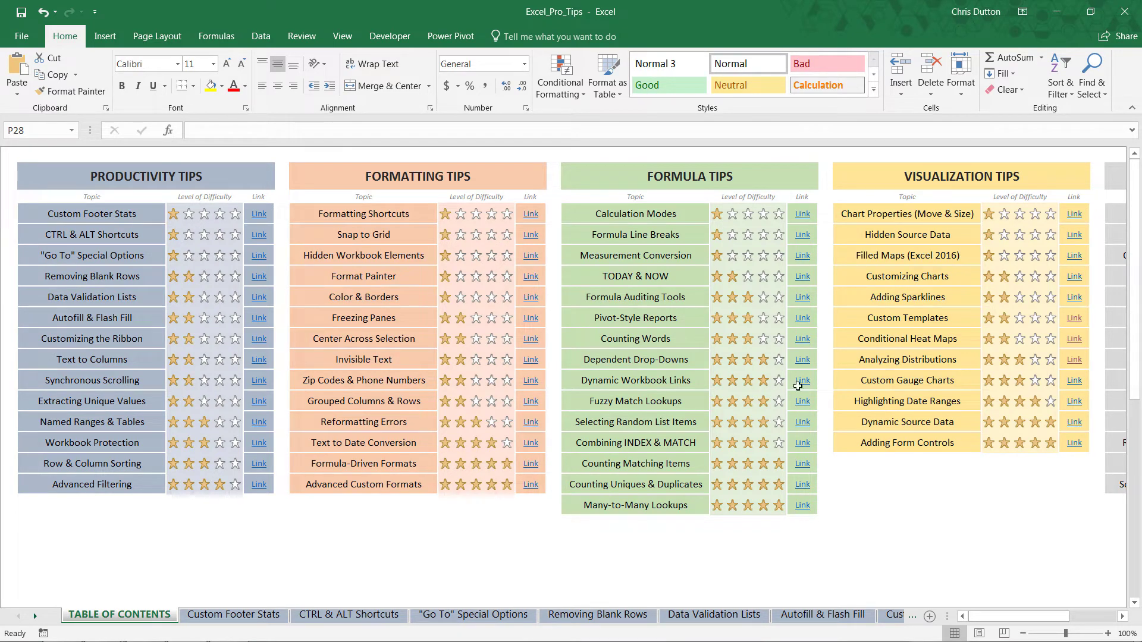
# Step: Follow the Analyzing Distributions link from the table of contents and scroll through its athlete table
pyautogui.click(931, 358)
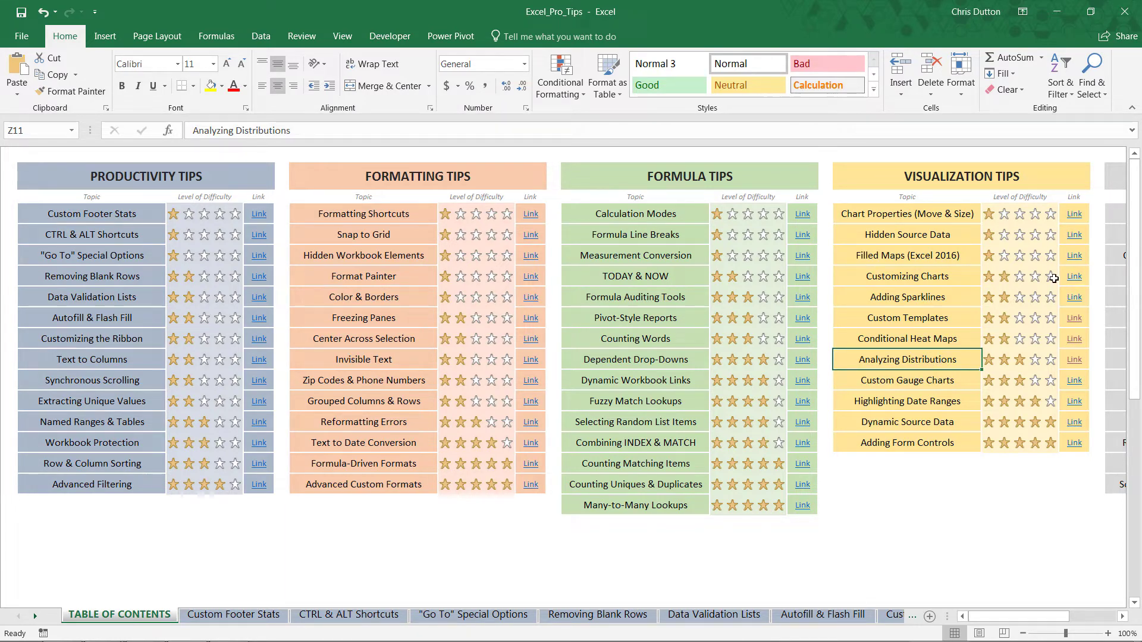
pyautogui.click(1066, 358)
pyautogui.click(1066, 358)
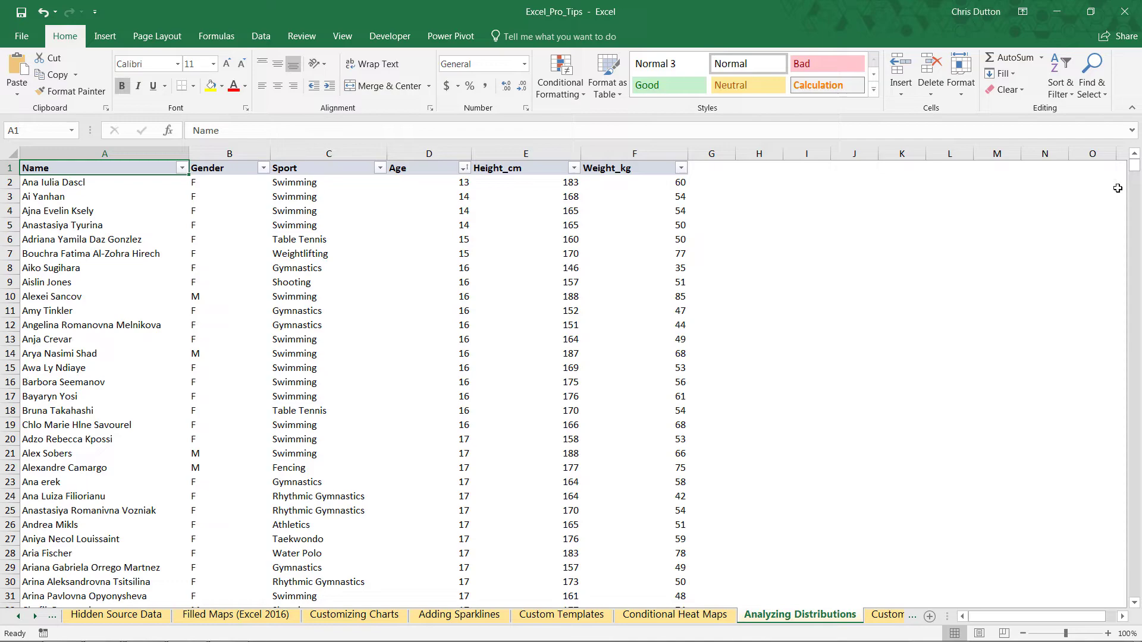
pyautogui.moveTo(1134, 167)
pyautogui.mouseDown()
pyautogui.moveTo(1133, 280)
pyautogui.moveTo(1134, 166)
pyautogui.mouseUp()
# Step: Insert blank rows above the athlete table, repeating with F4 until the header reaches row 18
pyautogui.rightClick(3, 168)
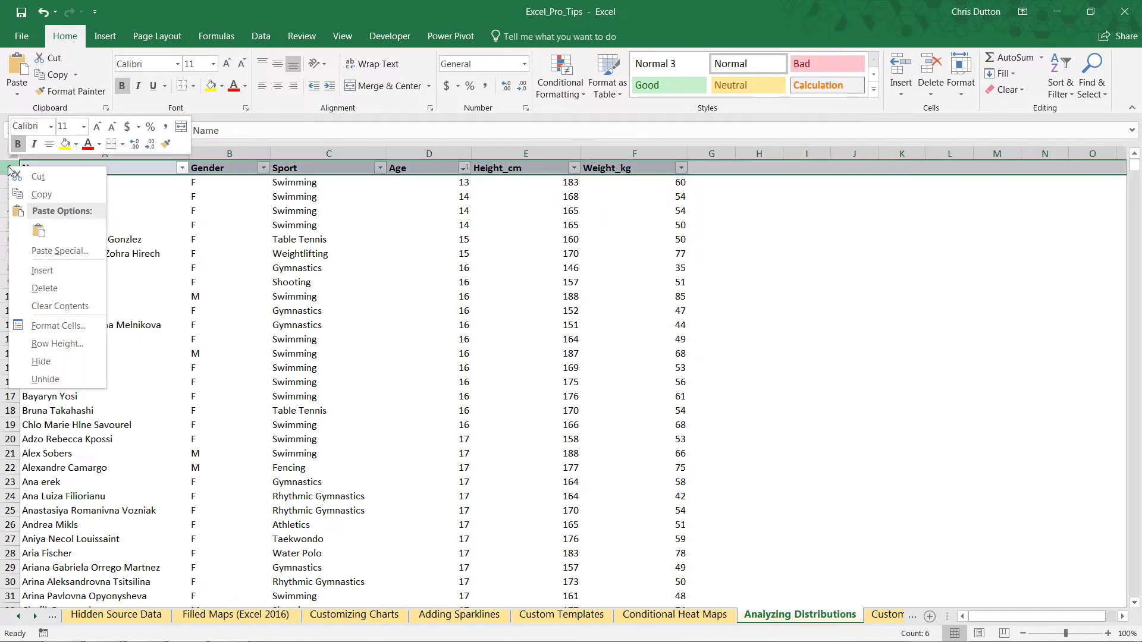
pyautogui.click(43, 271)
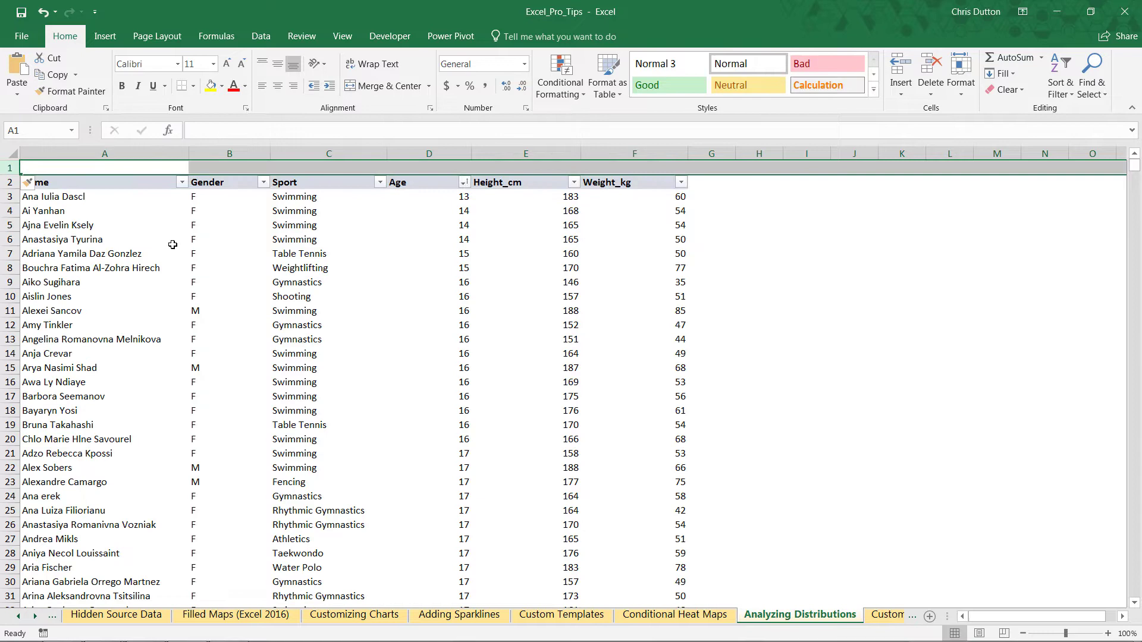
pyautogui.press('F4')
pyautogui.press('F4')
pyautogui.press('F4')
pyautogui.press('F4')
pyautogui.press('F4')
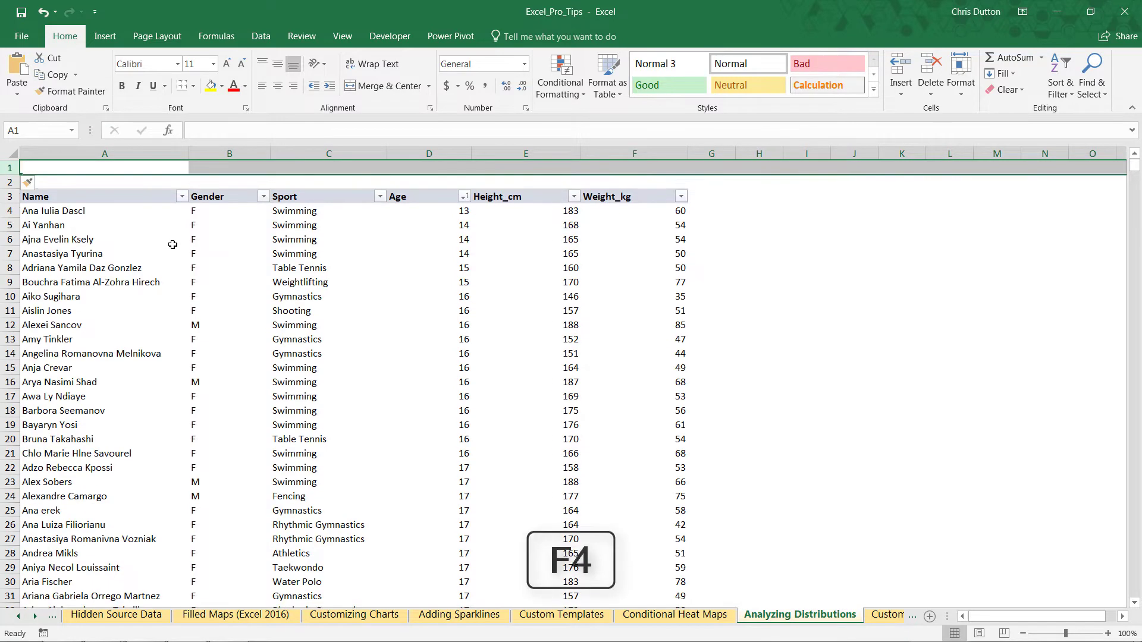
pyautogui.press('F4')
pyautogui.press('F4')
pyautogui.press('F4')
pyautogui.press('F4')
pyautogui.press('F4')
pyautogui.press('F4')
pyautogui.press('F4')
pyautogui.press('F4')
pyautogui.press('F4')
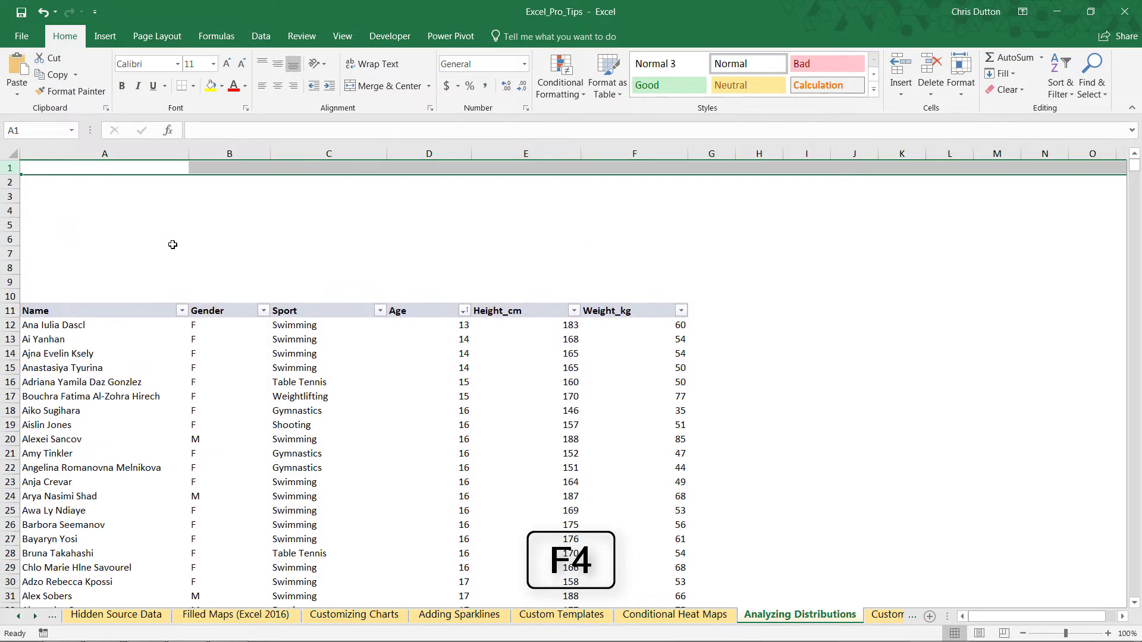
pyautogui.press('F4')
pyautogui.press('F4')
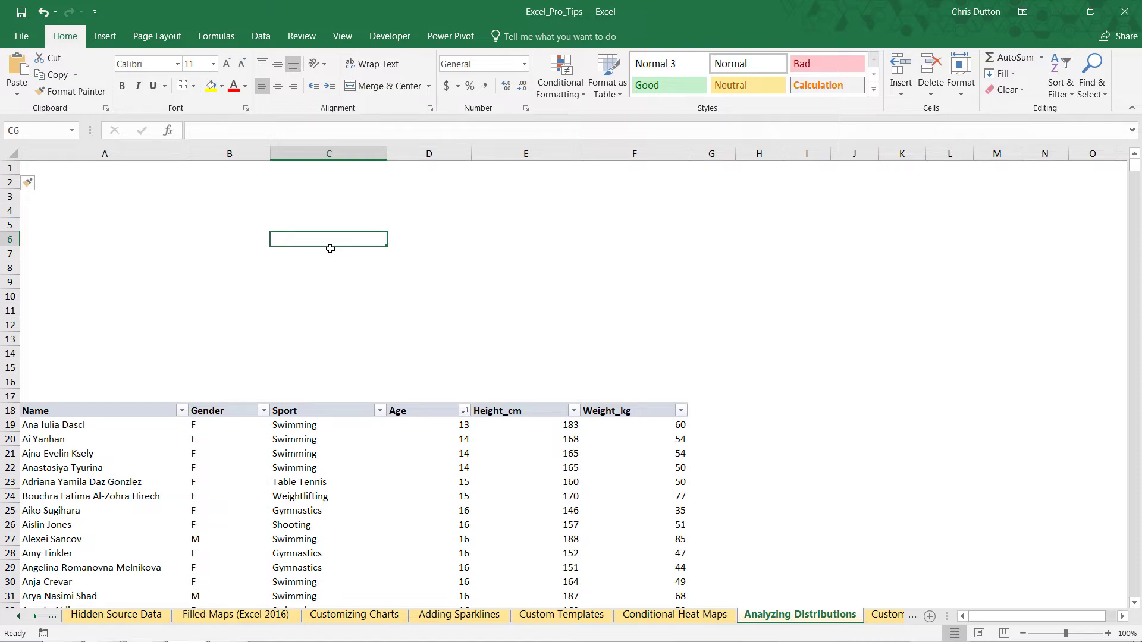
# Step: Select the Height_cm column from E18 down to its last value and open the statistic chart menu
pyautogui.click(506, 410)
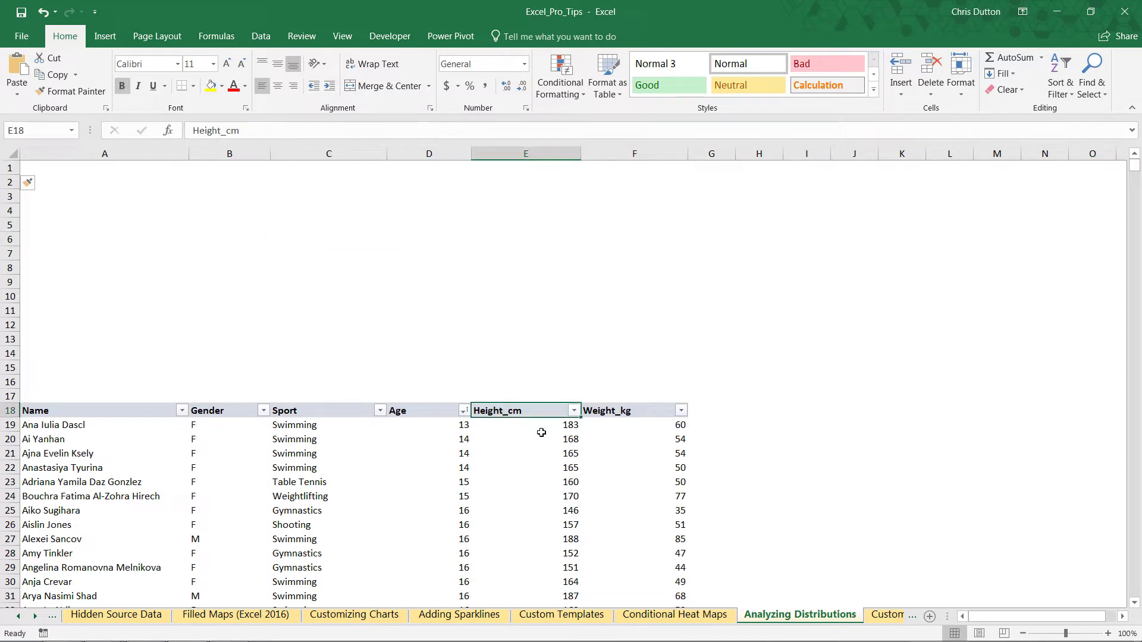
pyautogui.hotkey('ctrl', 'shift', 'Down')
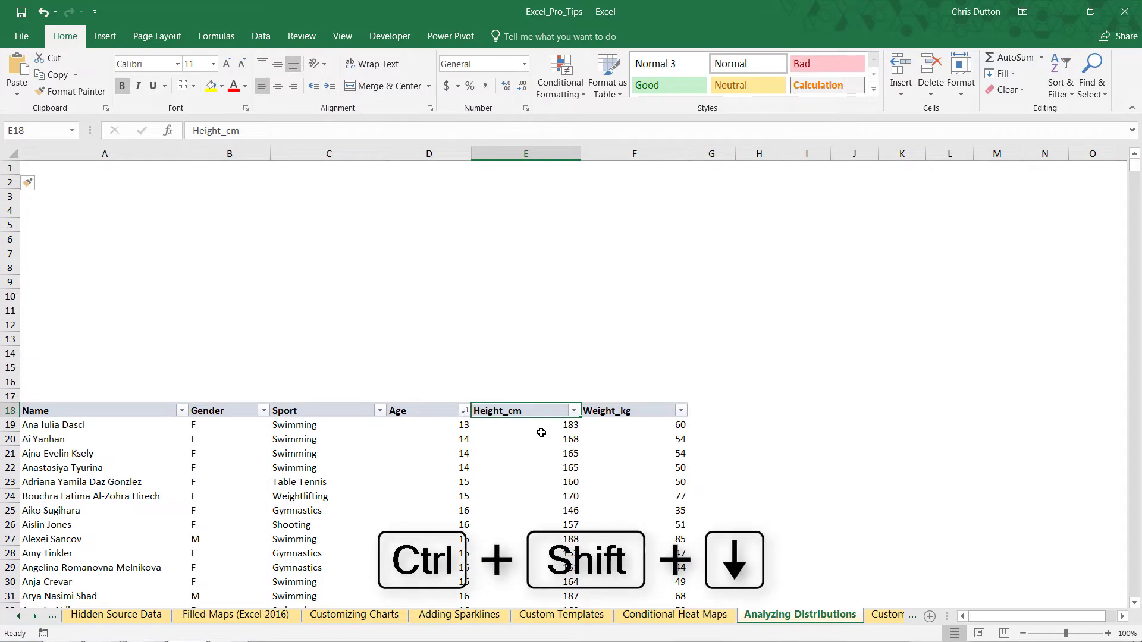
pyautogui.scroll(-2, 496, 440)
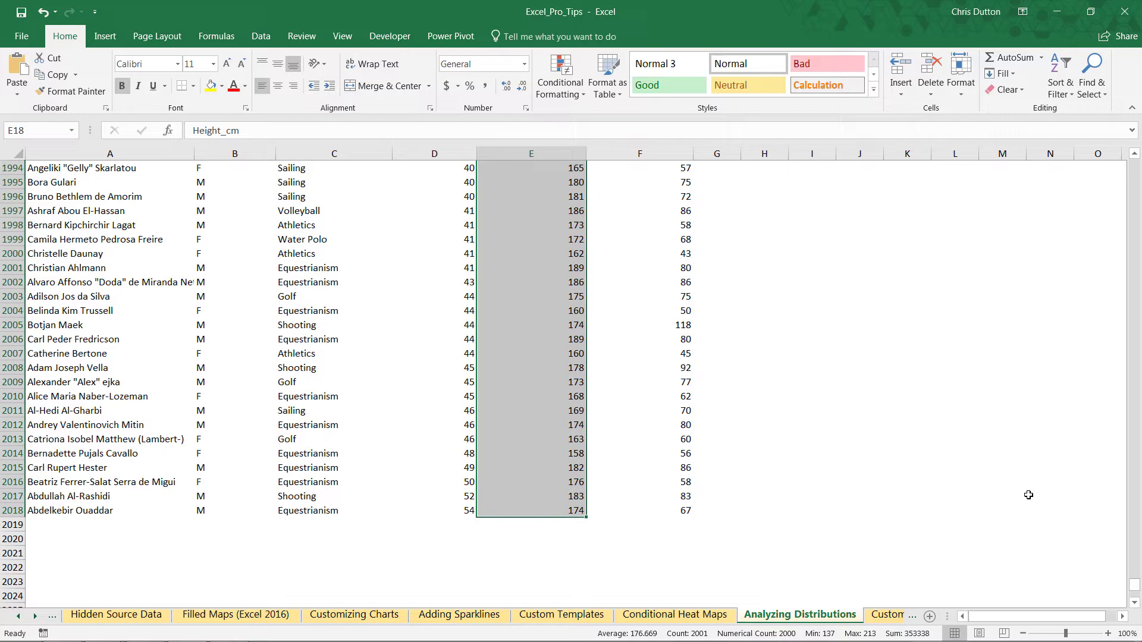
pyautogui.moveTo(1134, 587); pyautogui.dragTo(1133, 166)
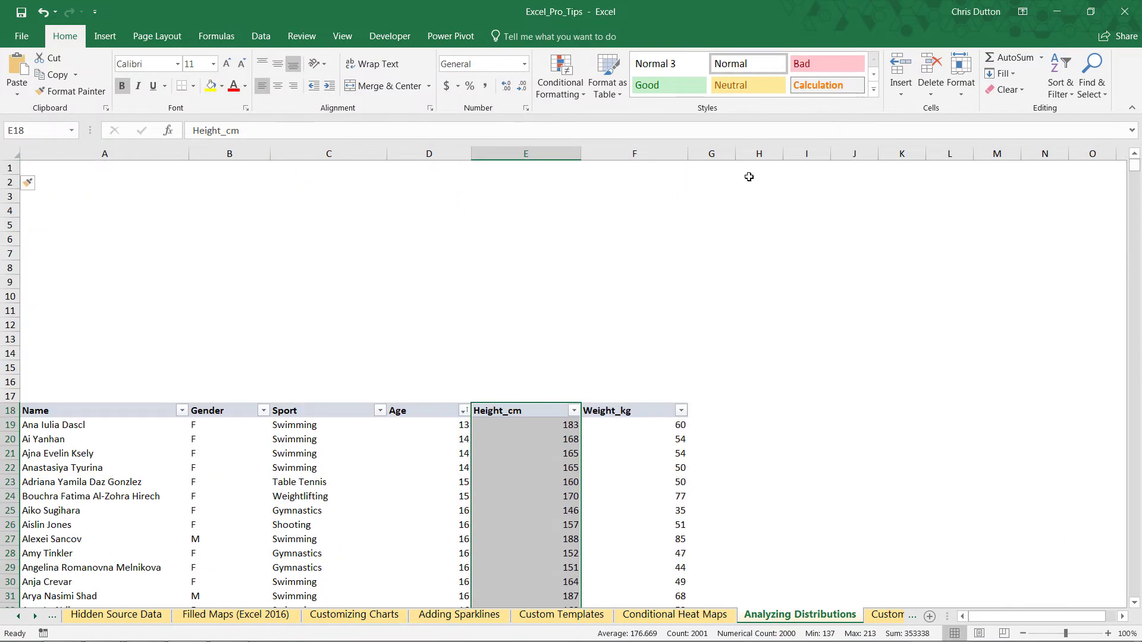
pyautogui.click(103, 38)
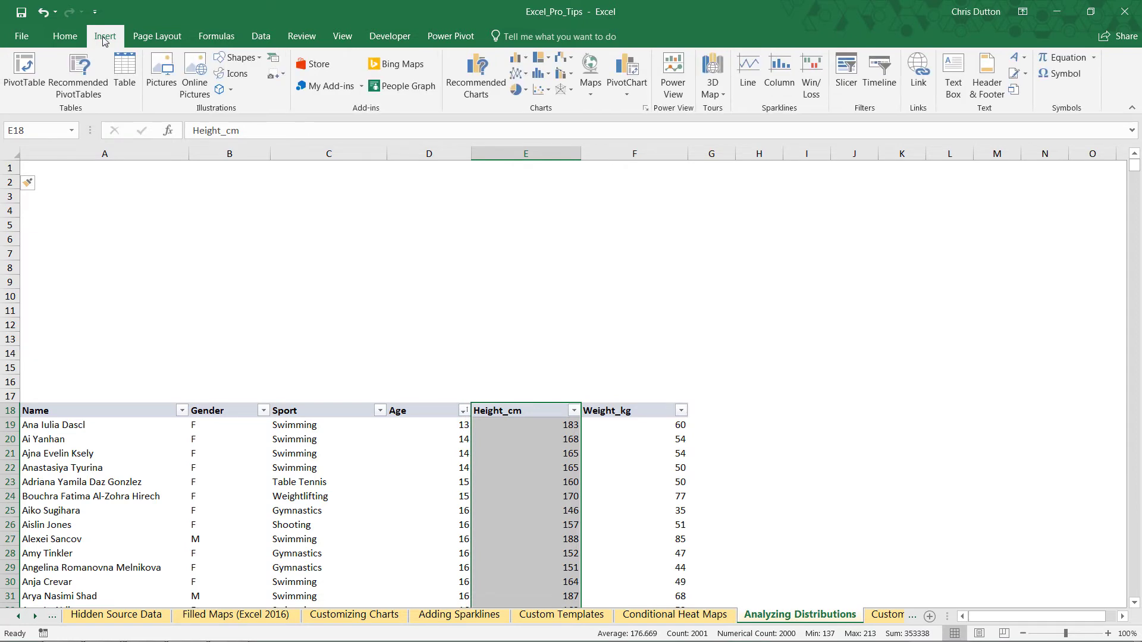
pyautogui.click(548, 75)
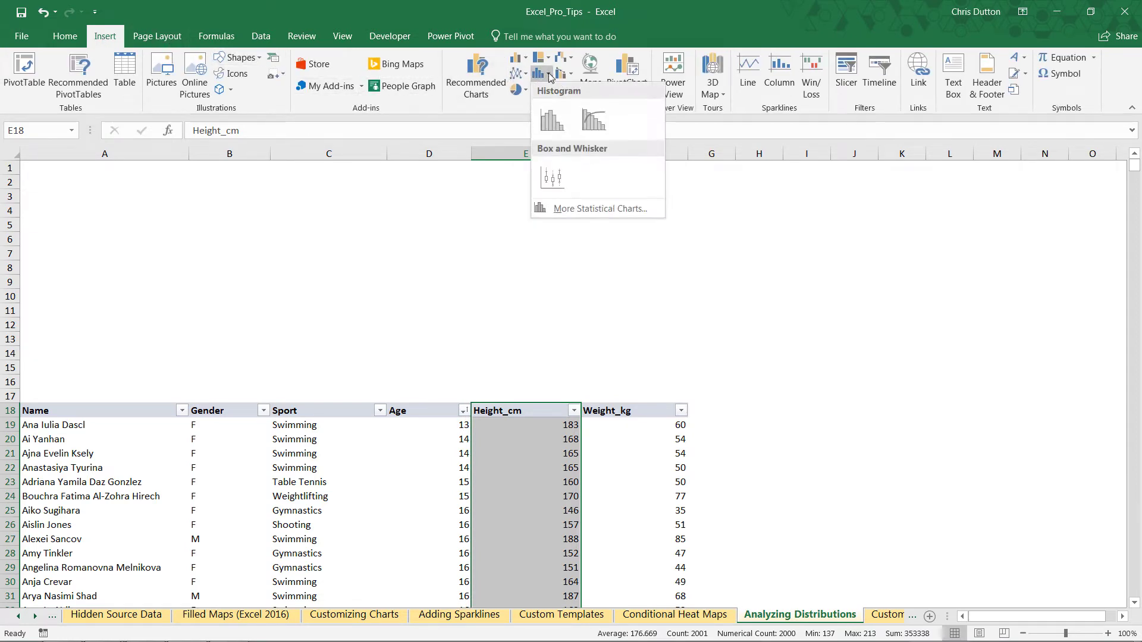
# Step: Insert a Height_cm histogram and move it, narrowed, to the top-left above the table
pyautogui.click(553, 122)
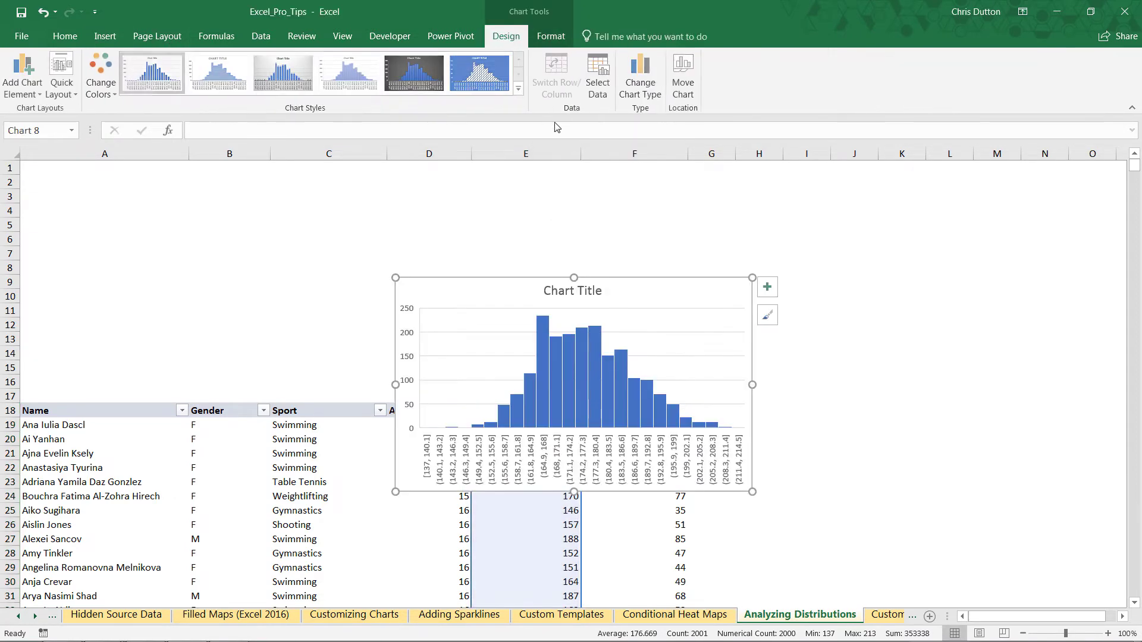
pyautogui.moveTo(674, 289); pyautogui.dragTo(413, 233)
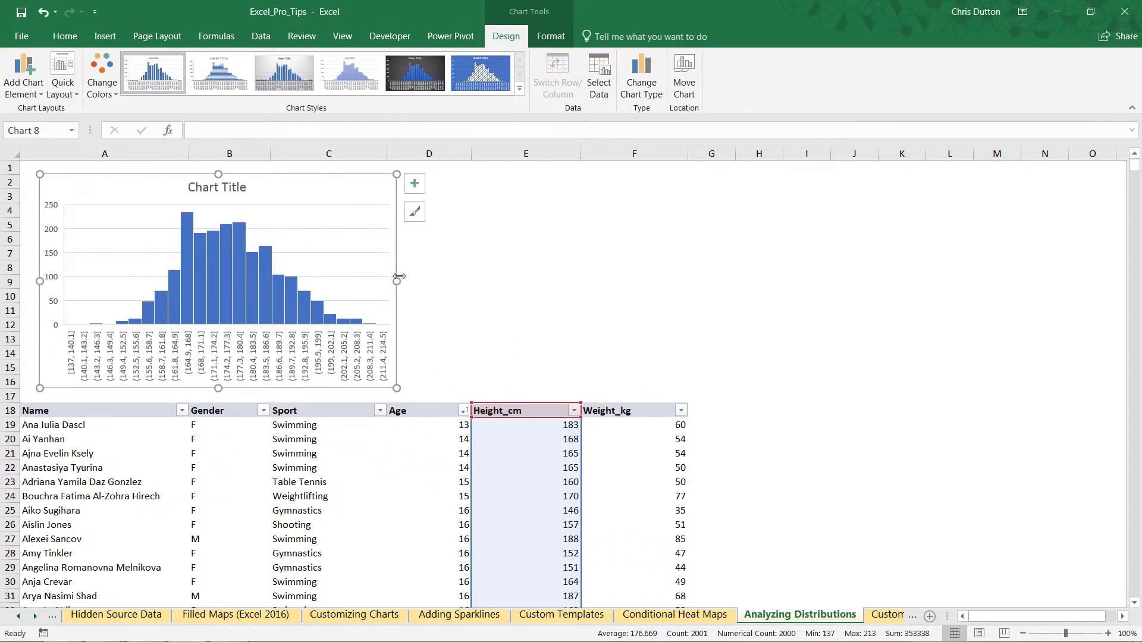
pyautogui.moveTo(397, 280); pyautogui.dragTo(347, 277)
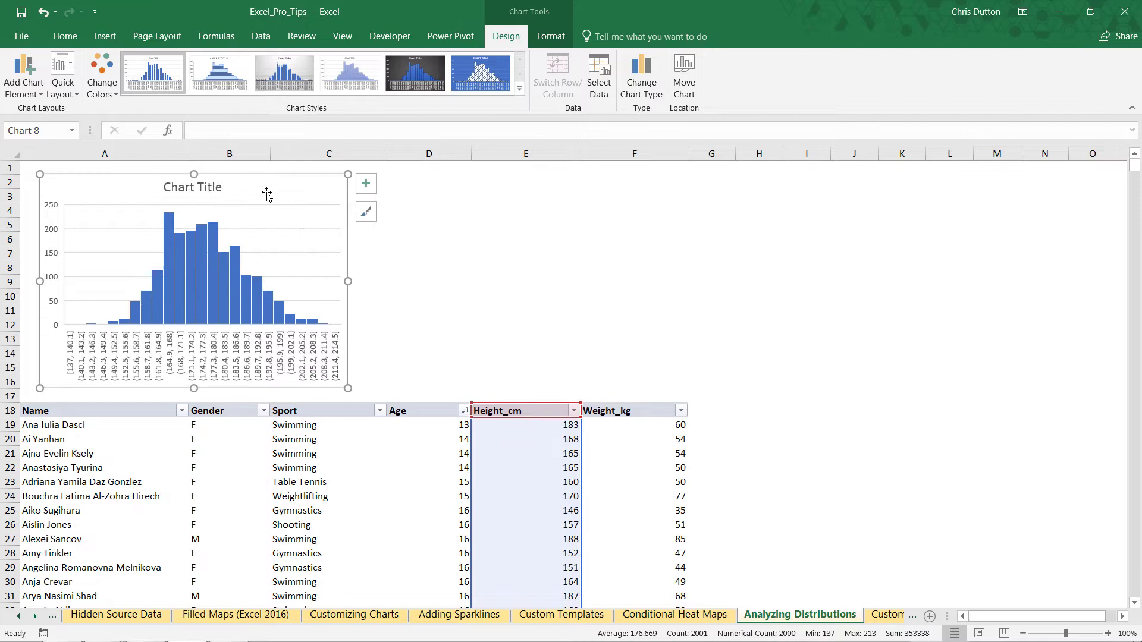
pyautogui.moveTo(263, 177); pyautogui.dragTo(259, 174)
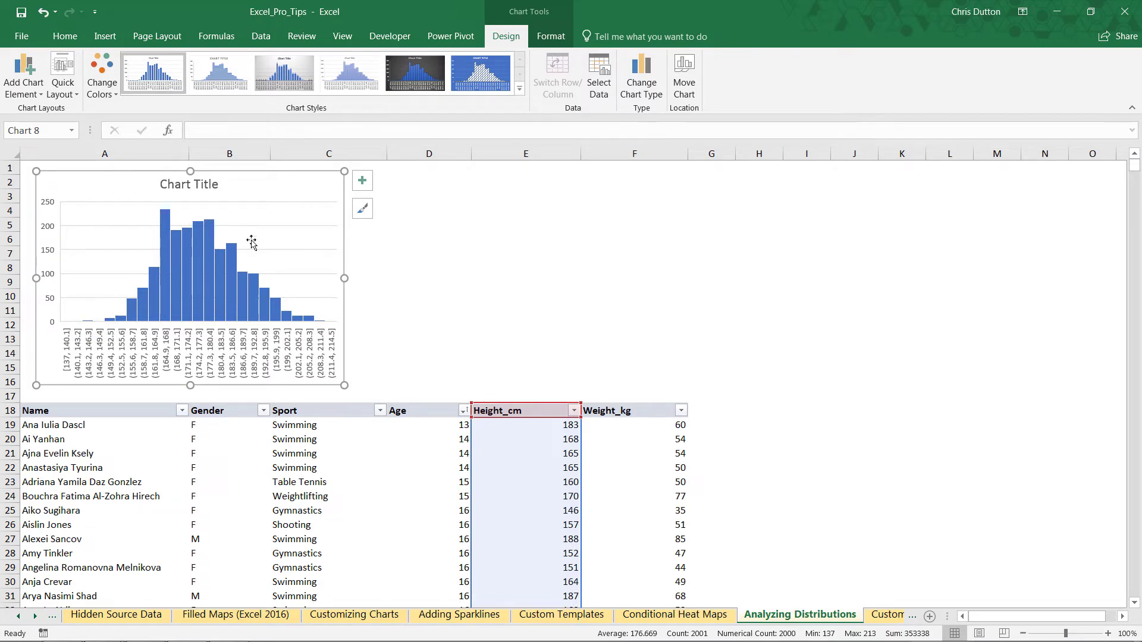
# Step: Set the height histogram's horizontal axis to Number of bins, 25, then select cell E4
pyautogui.rightClick(216, 344)
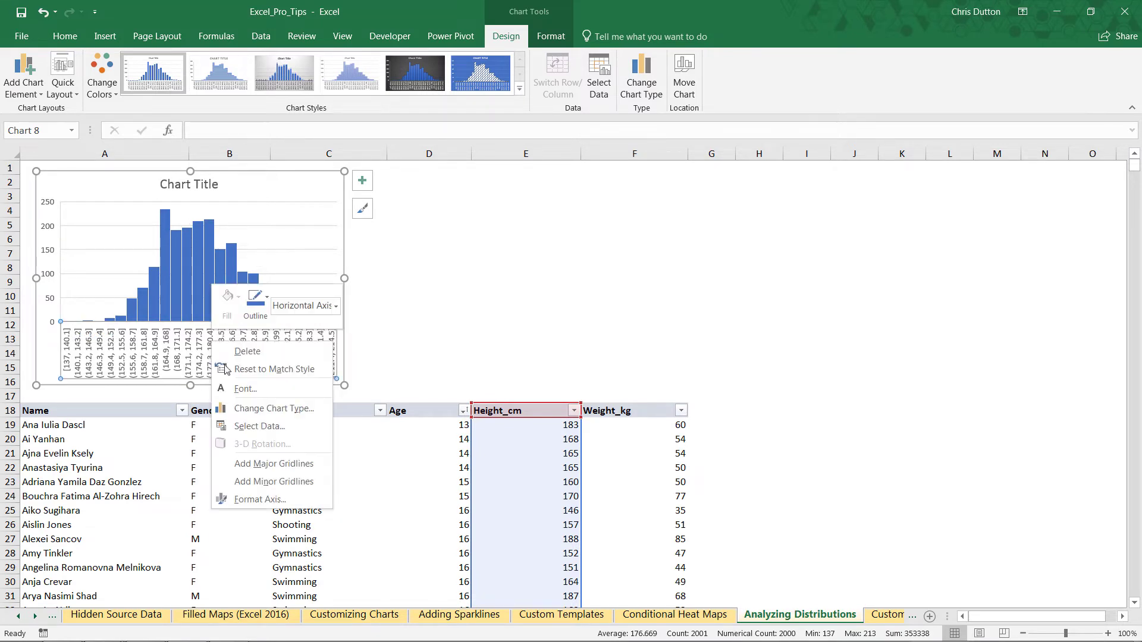
pyautogui.click(262, 499)
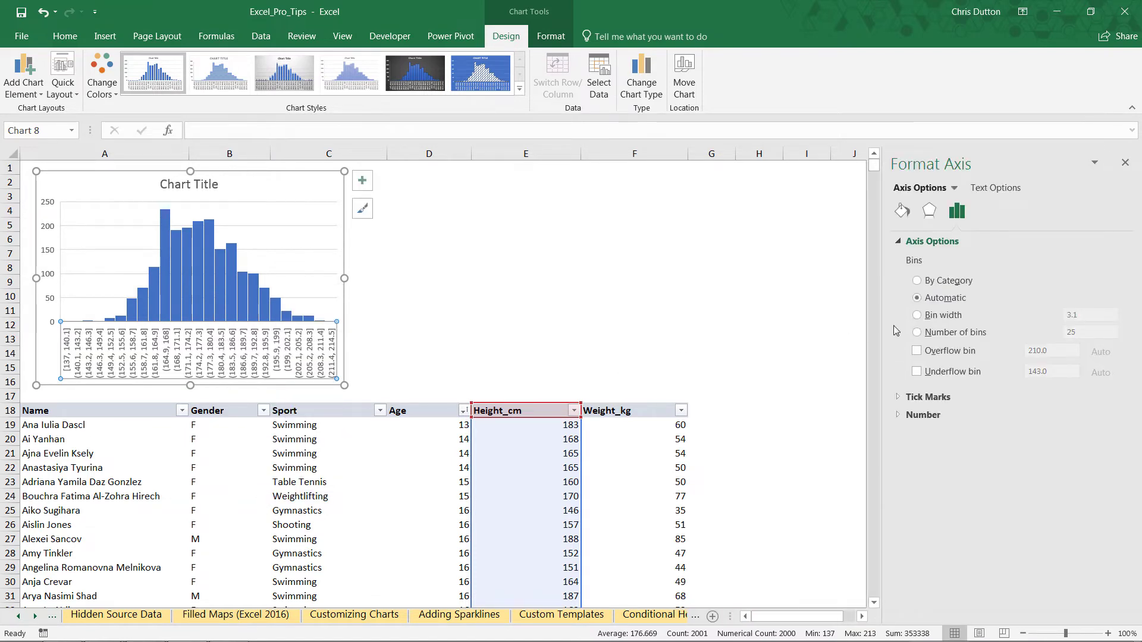
pyautogui.click(917, 315)
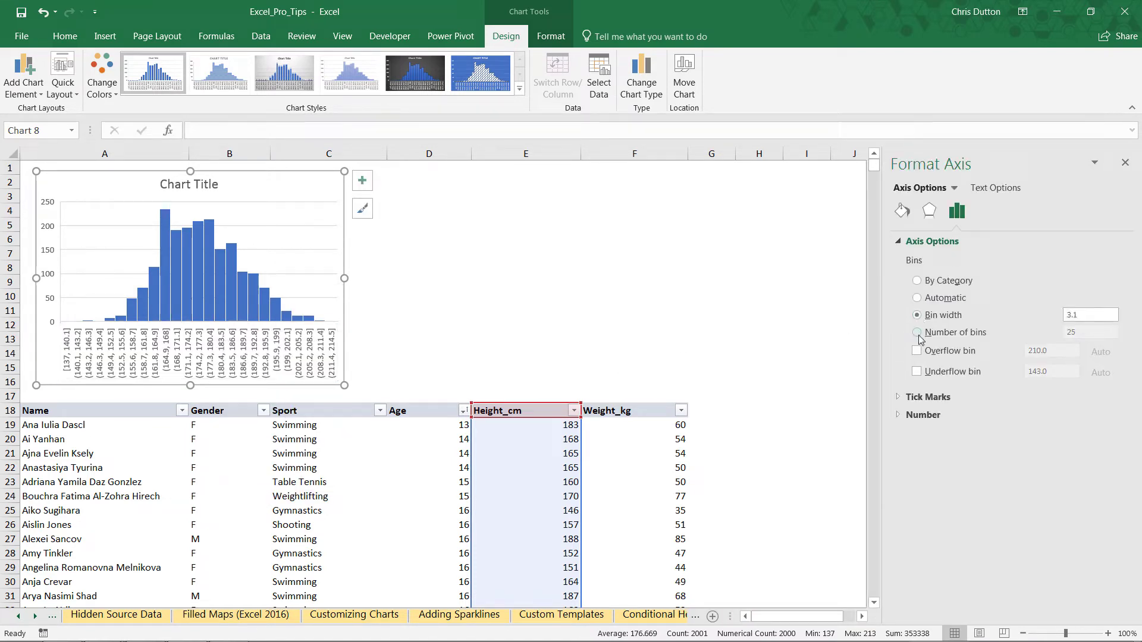
pyautogui.click(918, 335)
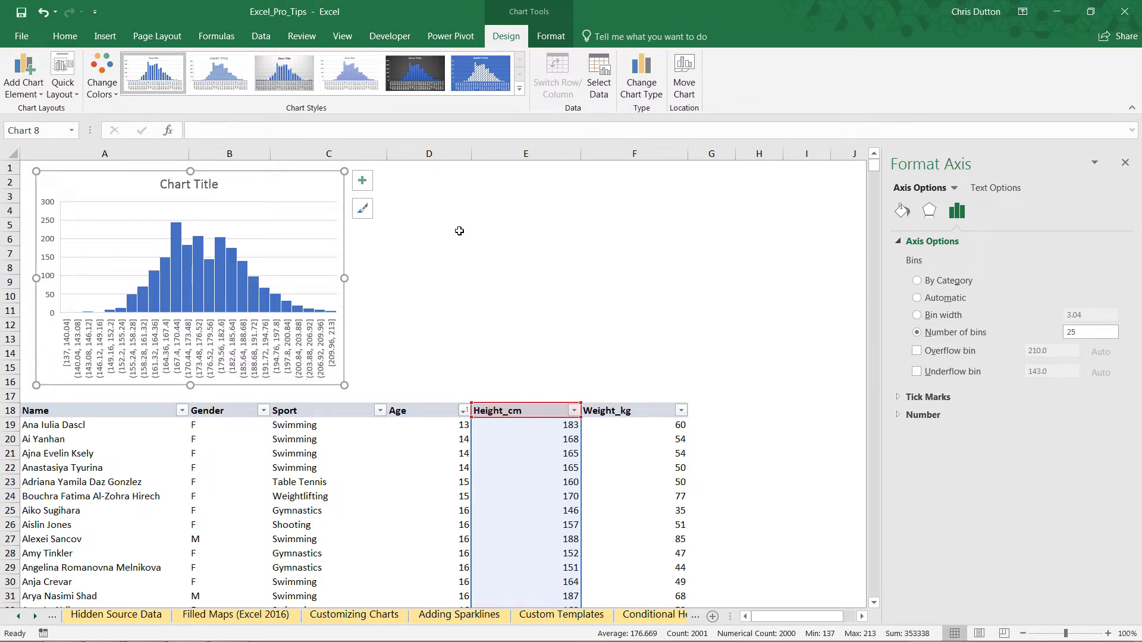
pyautogui.click(498, 211)
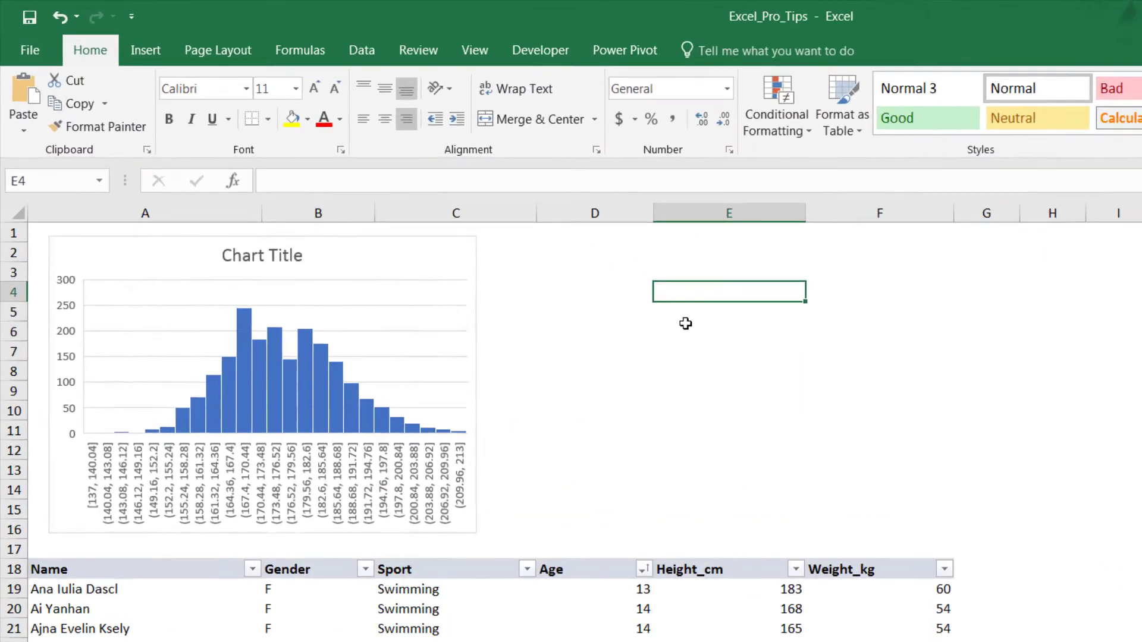
# Step: Enter =1+3.322*LOG(2000) in E4 to estimate the bin count, about 11.97
pyautogui.write('=1')
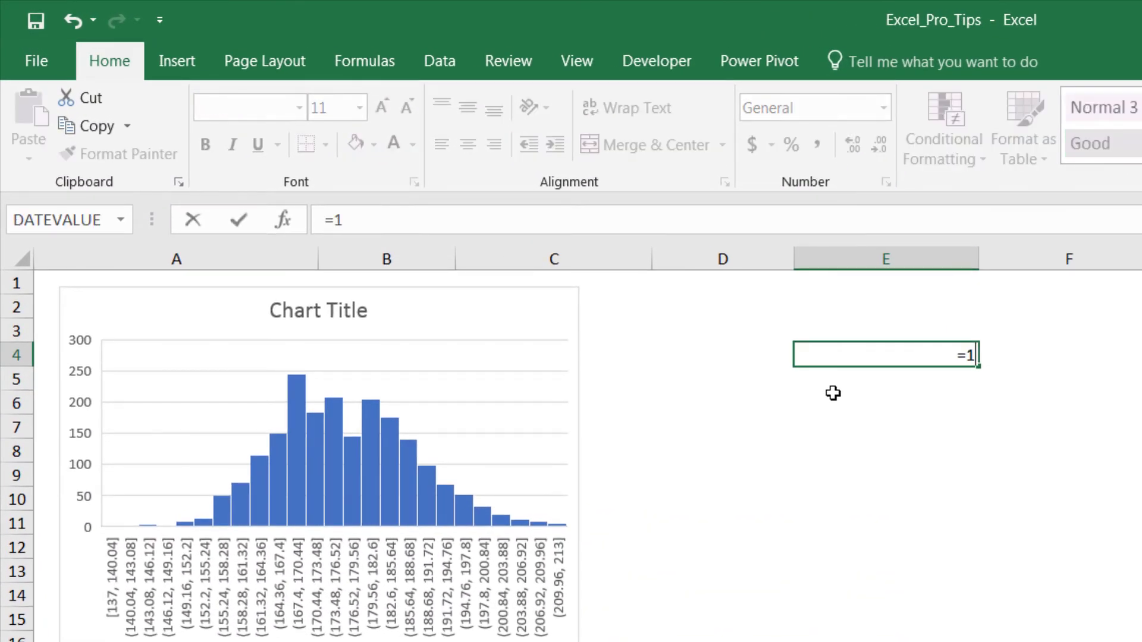
pyautogui.write('+3.322')
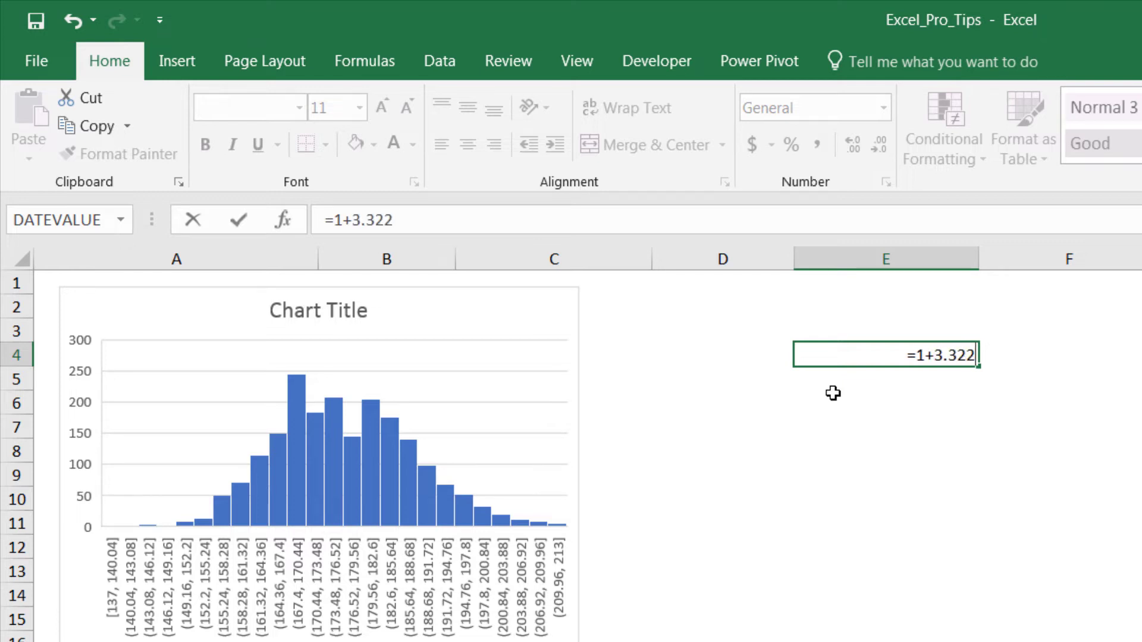
pyautogui.write('*LOG')
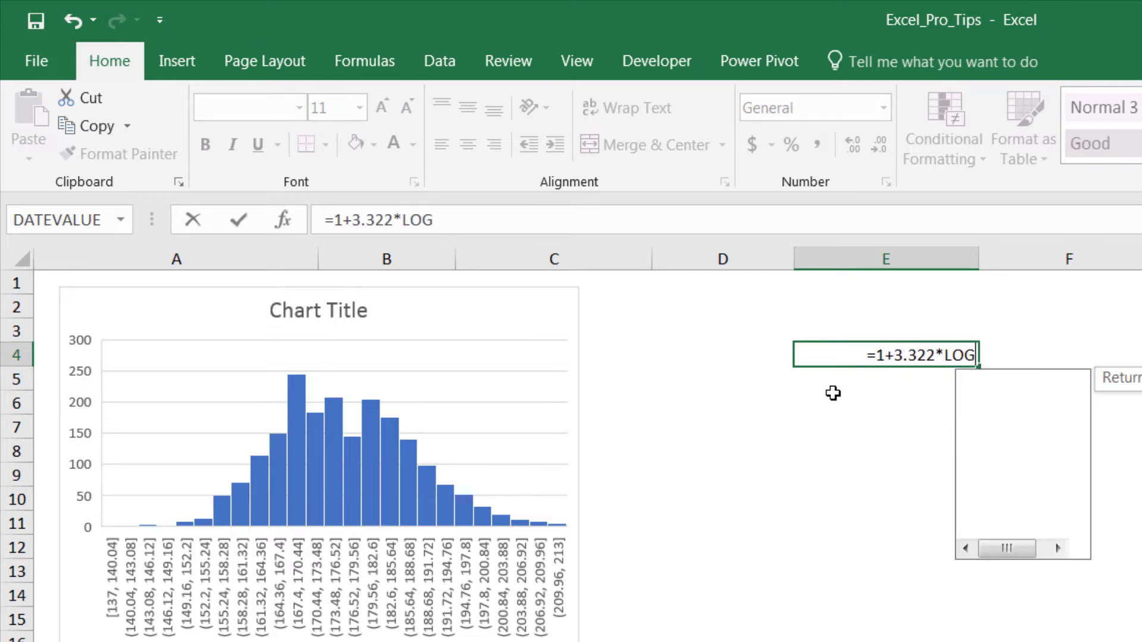
pyautogui.write('(')
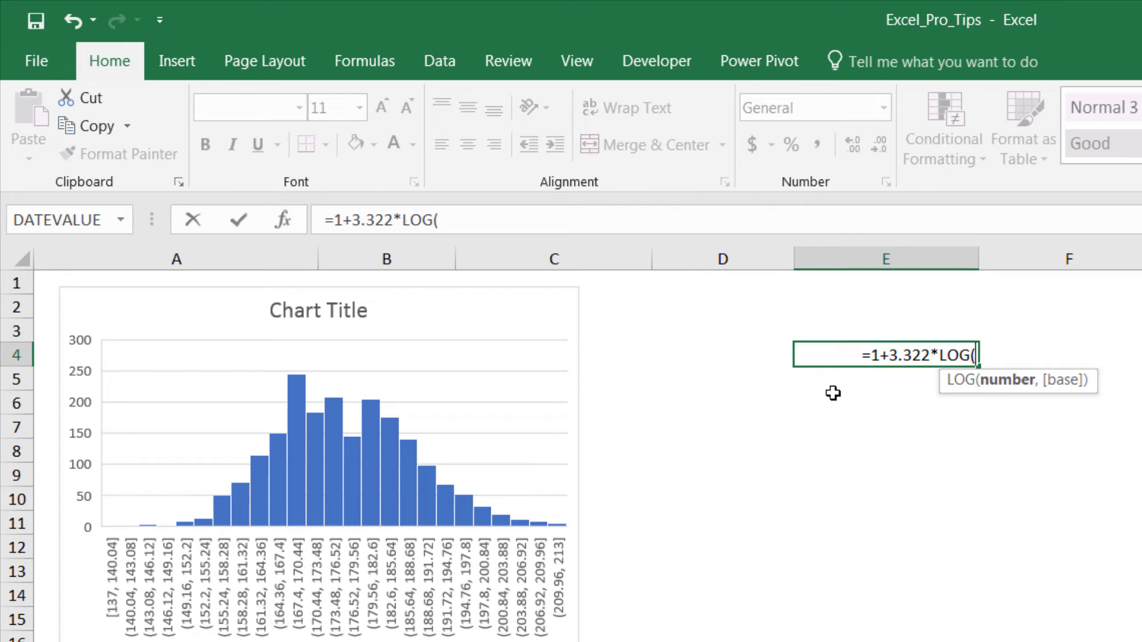
pyautogui.write('2000)')
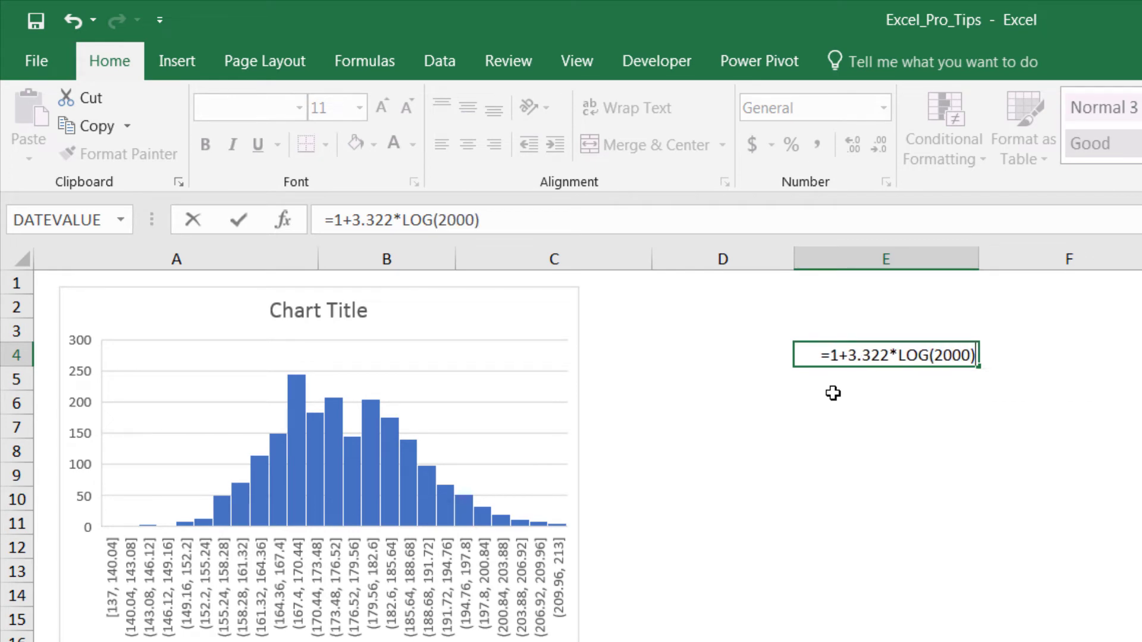
pyautogui.press('Return')
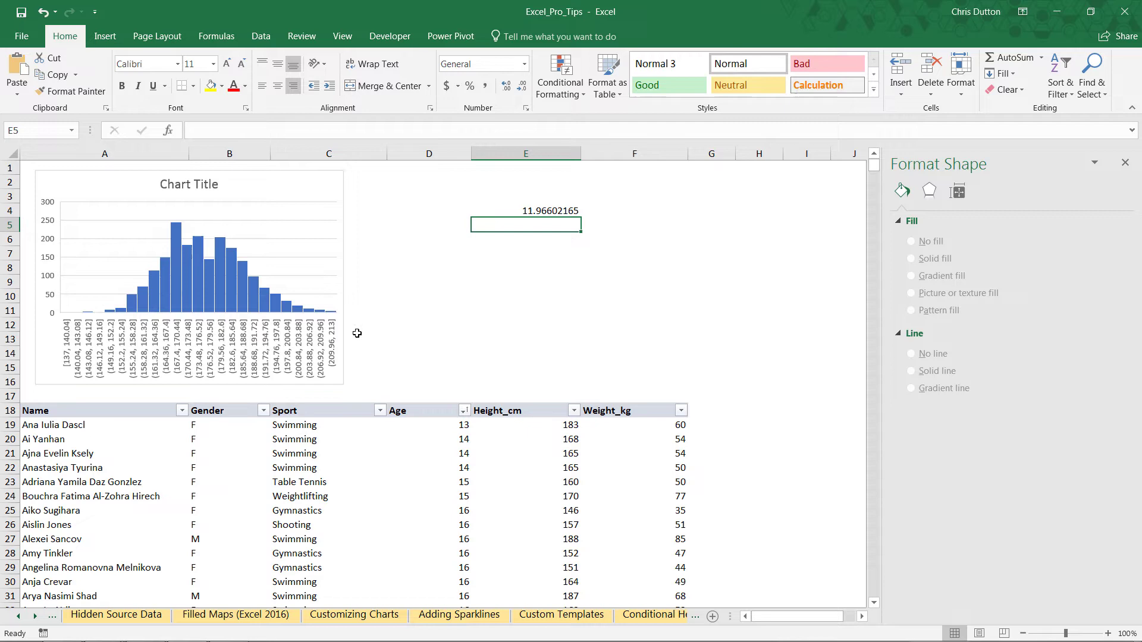
# Step: Clear the E4 estimate and set the height histogram's axis to 12 bins
pyautogui.click(533, 210)
pyautogui.press('Delete')
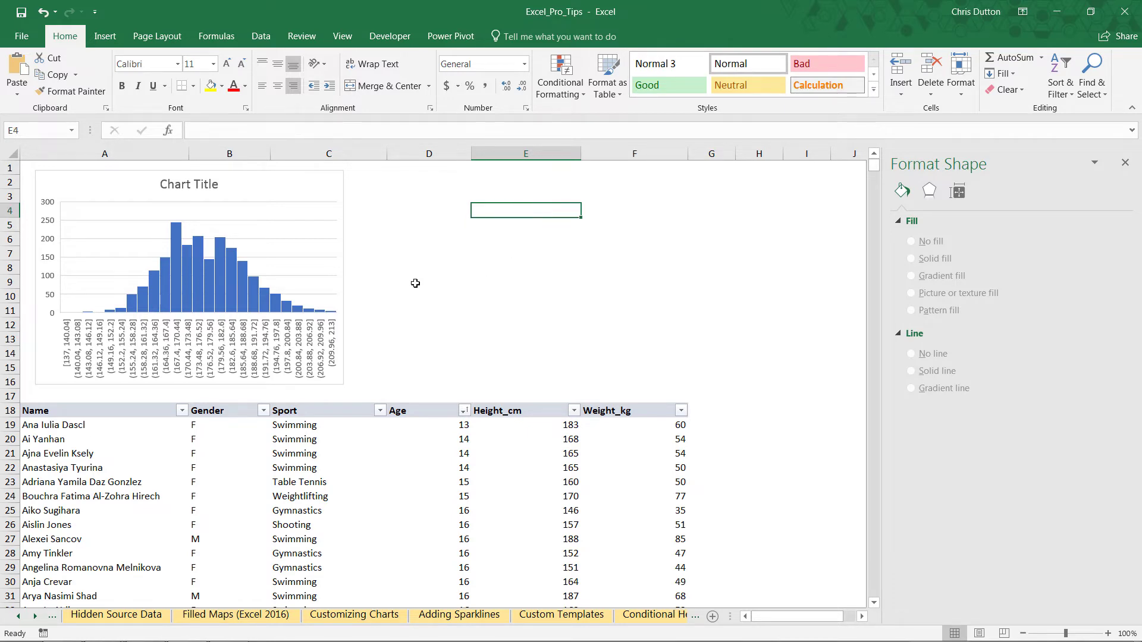
pyautogui.click(219, 350)
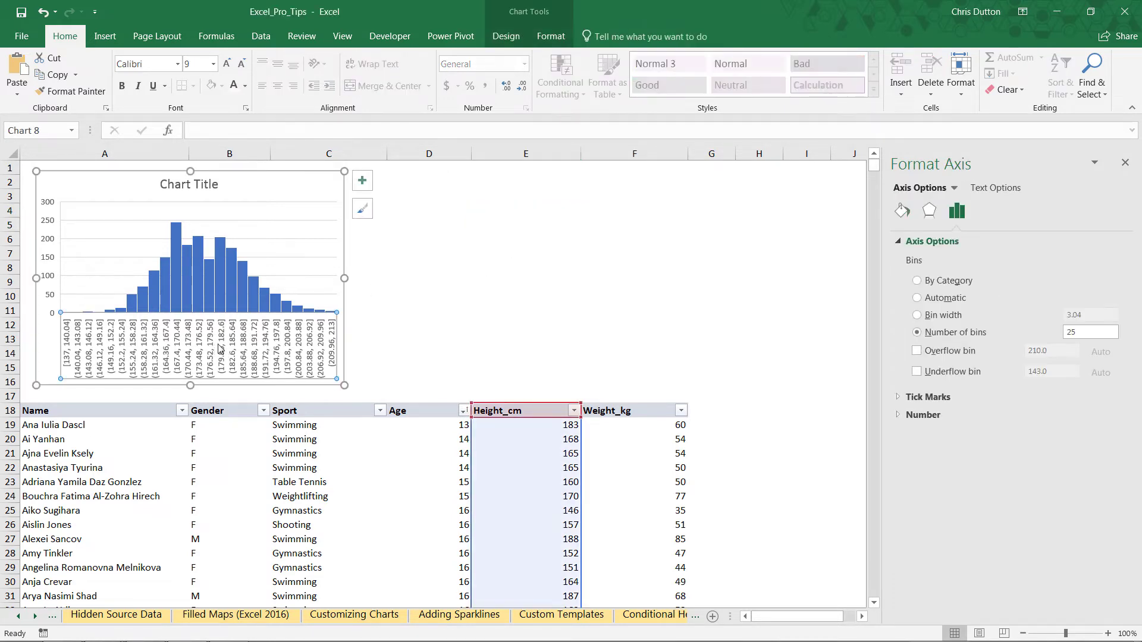
pyautogui.rightClick(219, 350)
pyautogui.click(254, 500)
pyautogui.doubleClick(1070, 332)
pyautogui.write('12')
pyautogui.click(919, 334)
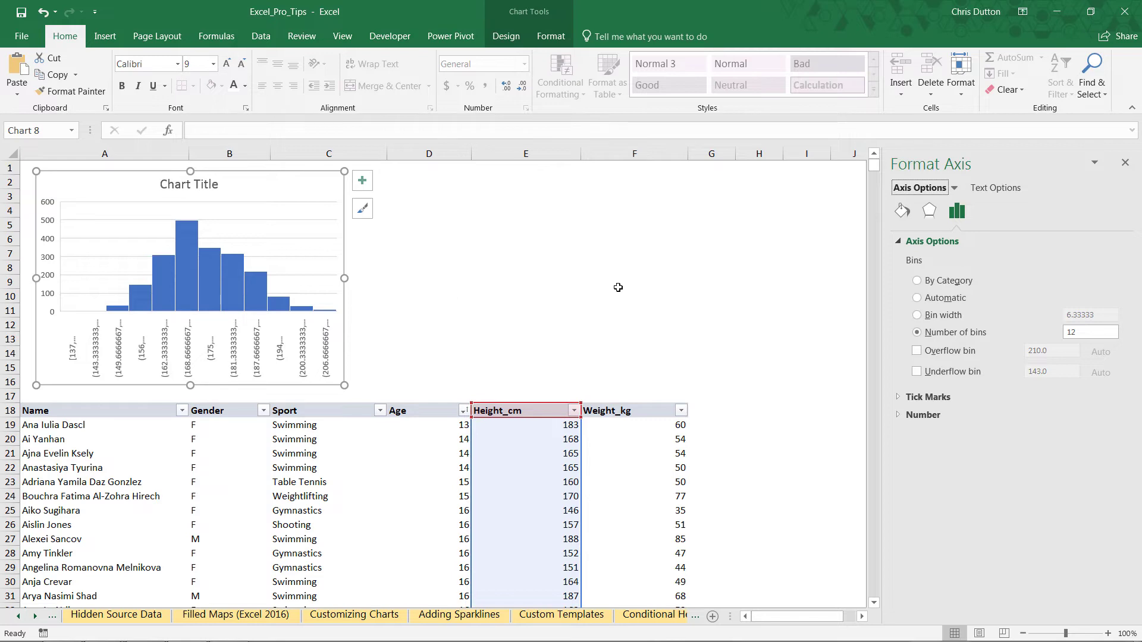
# Step: Switch the height histogram to a fixed bin width of 6
pyautogui.click(917, 315)
pyautogui.click(1107, 314)
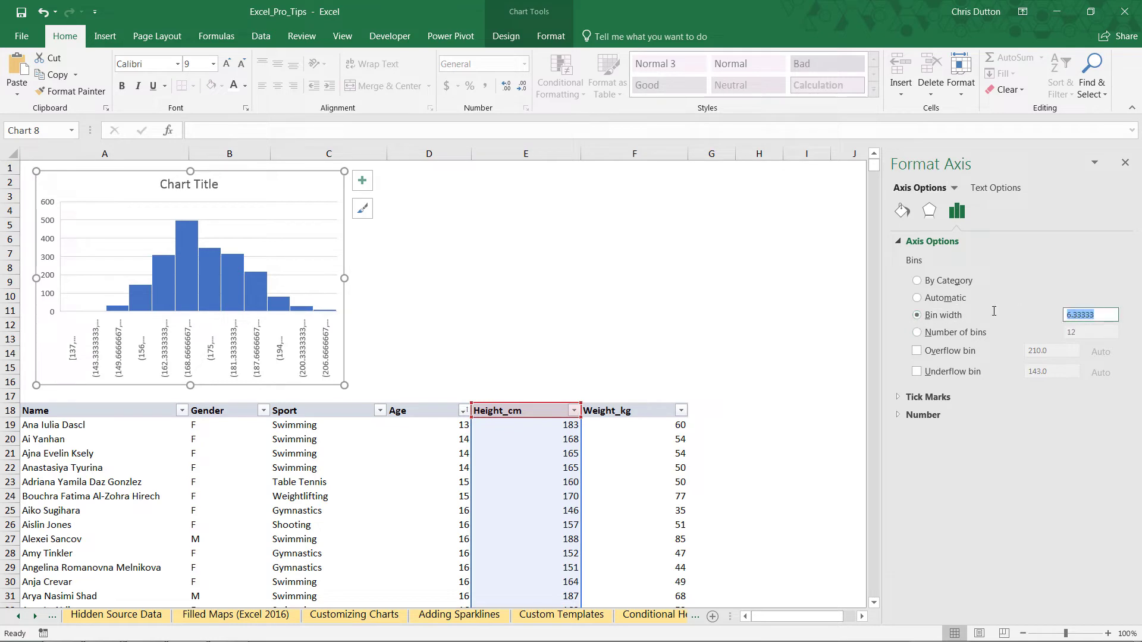
pyautogui.write('6')
pyautogui.click(918, 318)
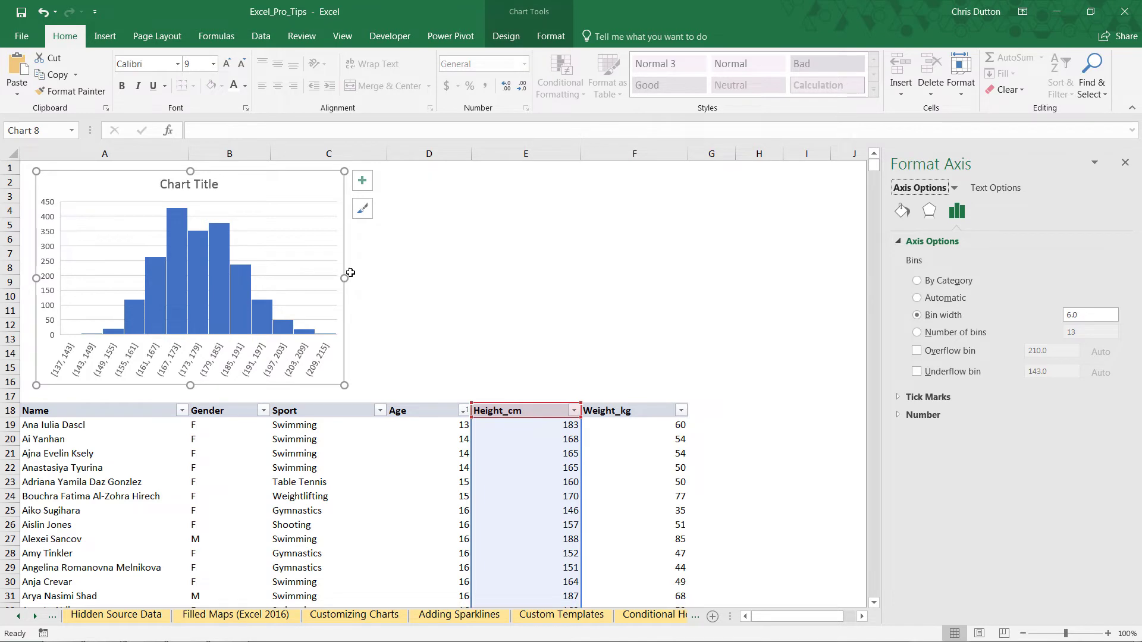
# Step: Retitle the height histogram 'Heights'
pyautogui.click(189, 184)
pyautogui.doubleClick(171, 184)
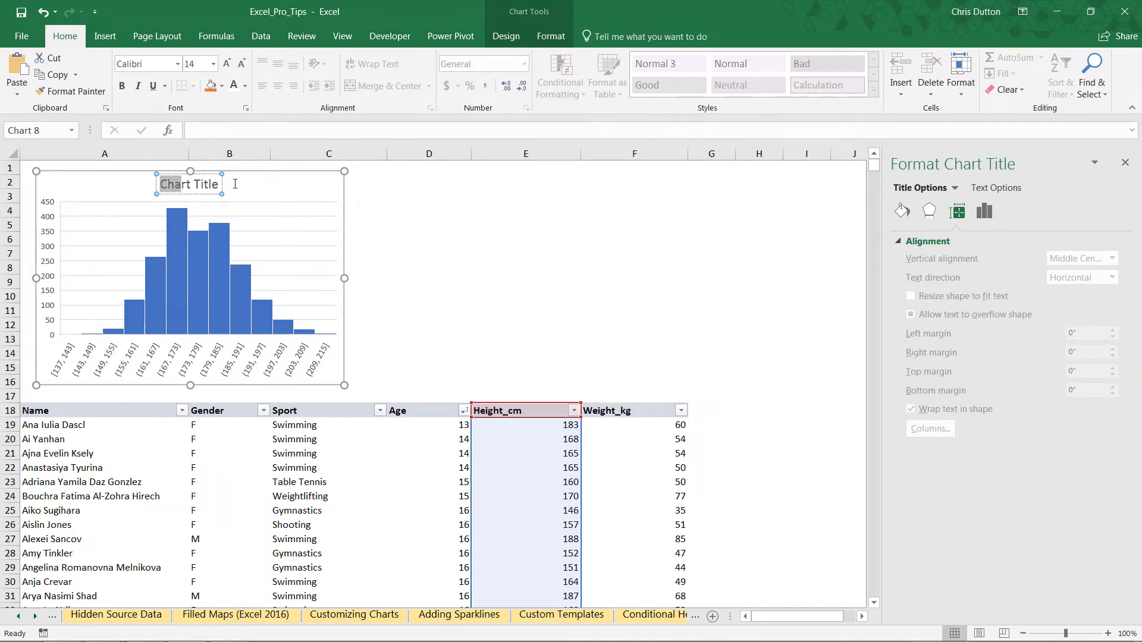
pyautogui.hotkey('shift', 'End')
pyautogui.write('Heights')
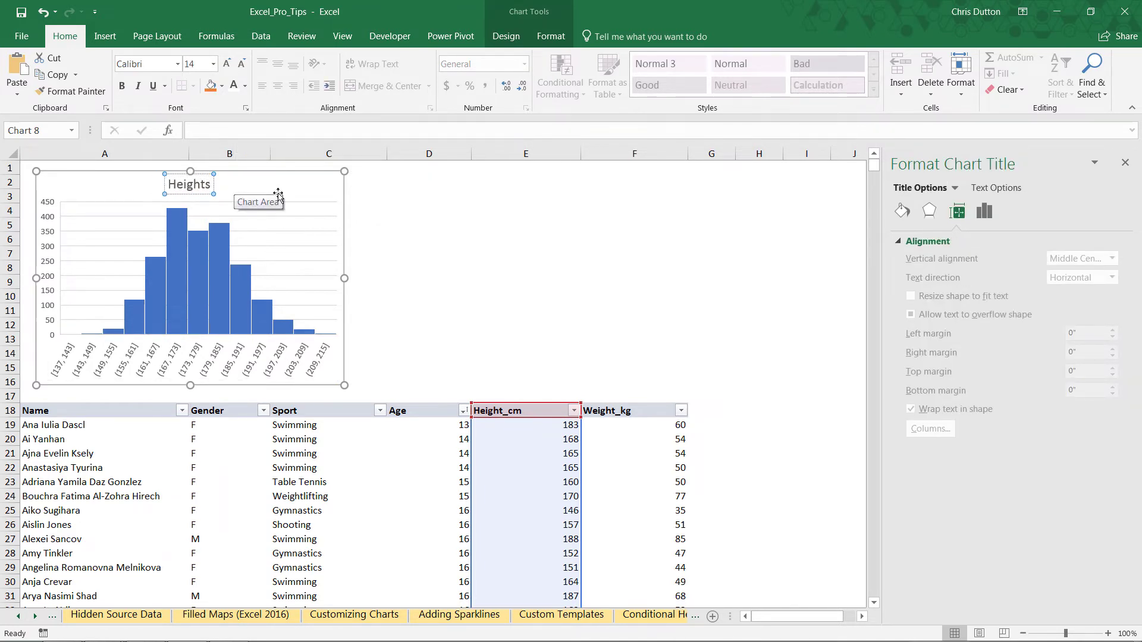
pyautogui.click(398, 224)
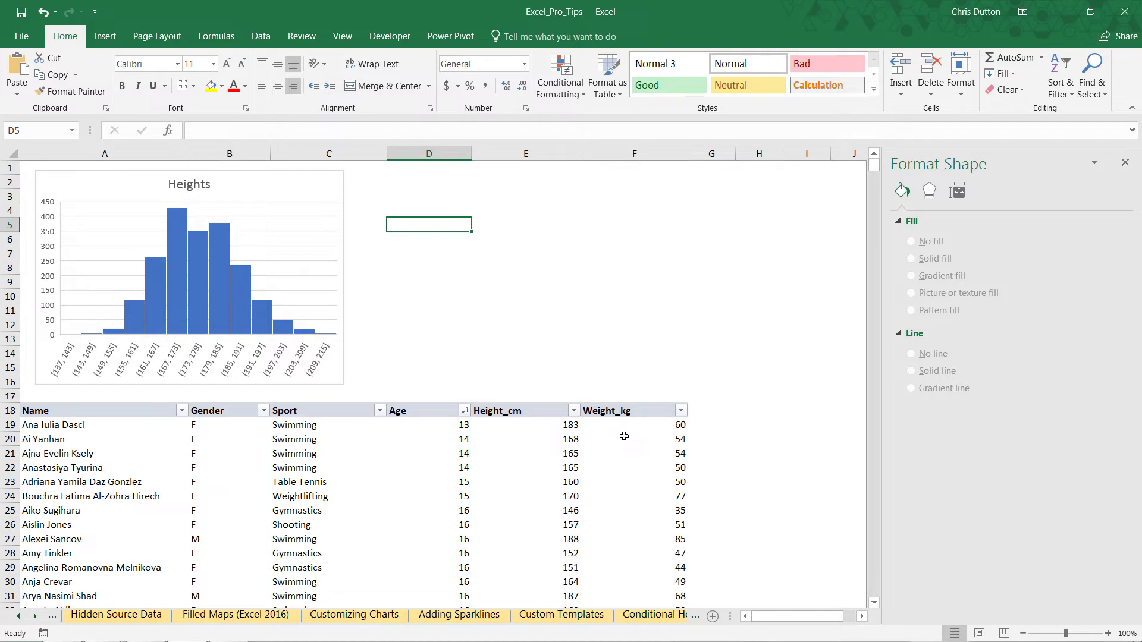
# Step: Ctrl+drag the Heights chart to the right to place a duplicate beside it
pyautogui.click(242, 175)
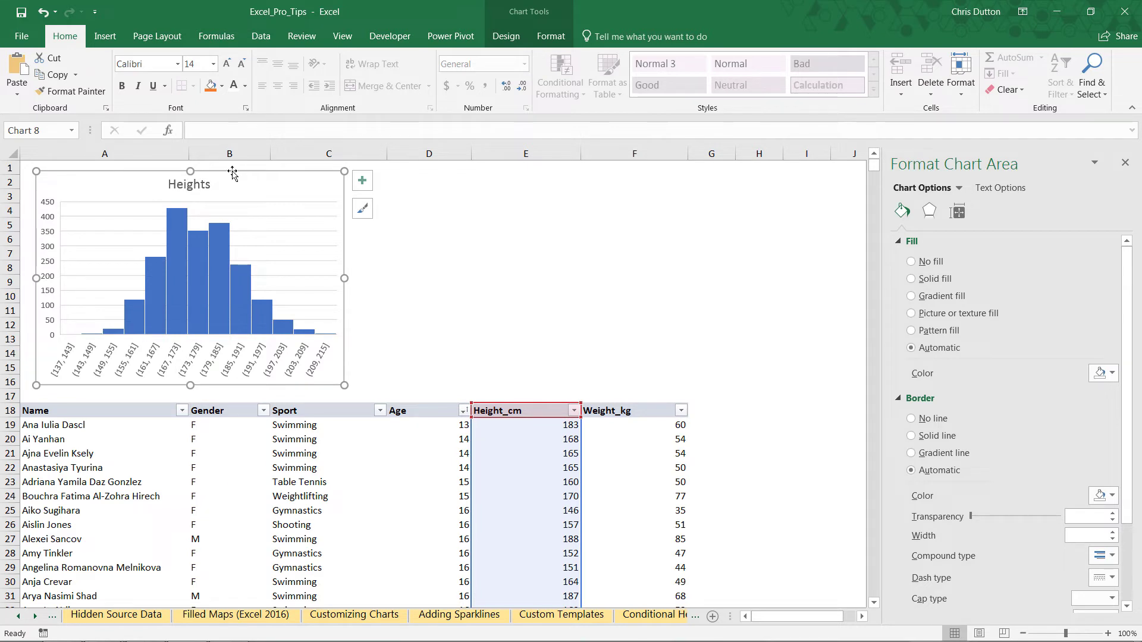
pyautogui.moveTo(232, 173); pyautogui.dragTo(570, 175)
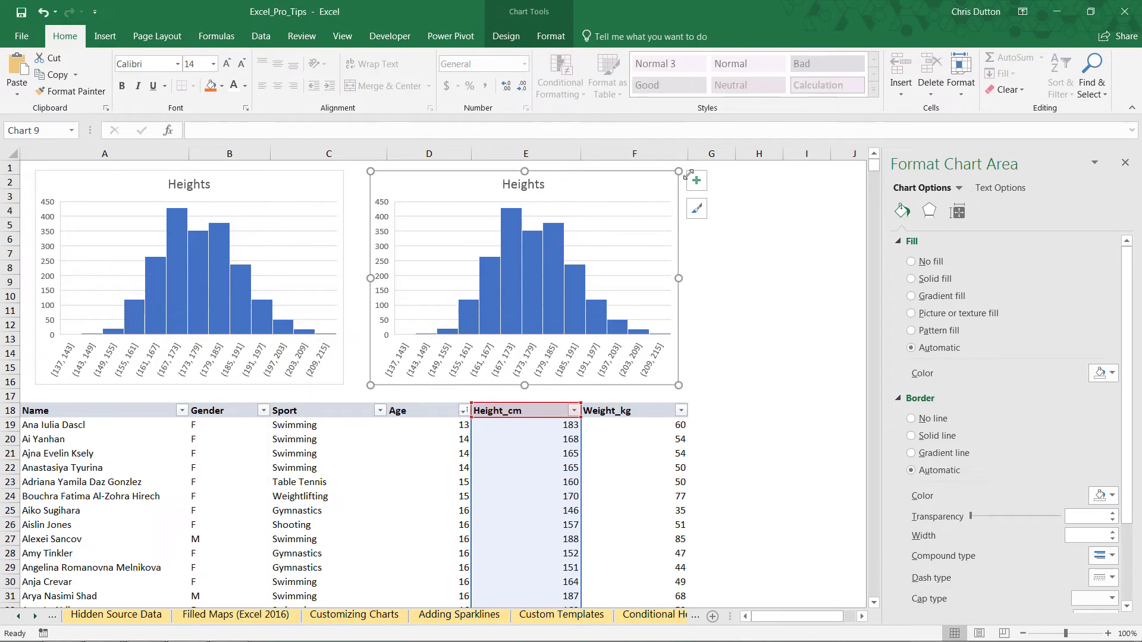
# Step: Shift the right-hand chart's data range from Height_cm to Weight_kg
pyautogui.click(747, 220)
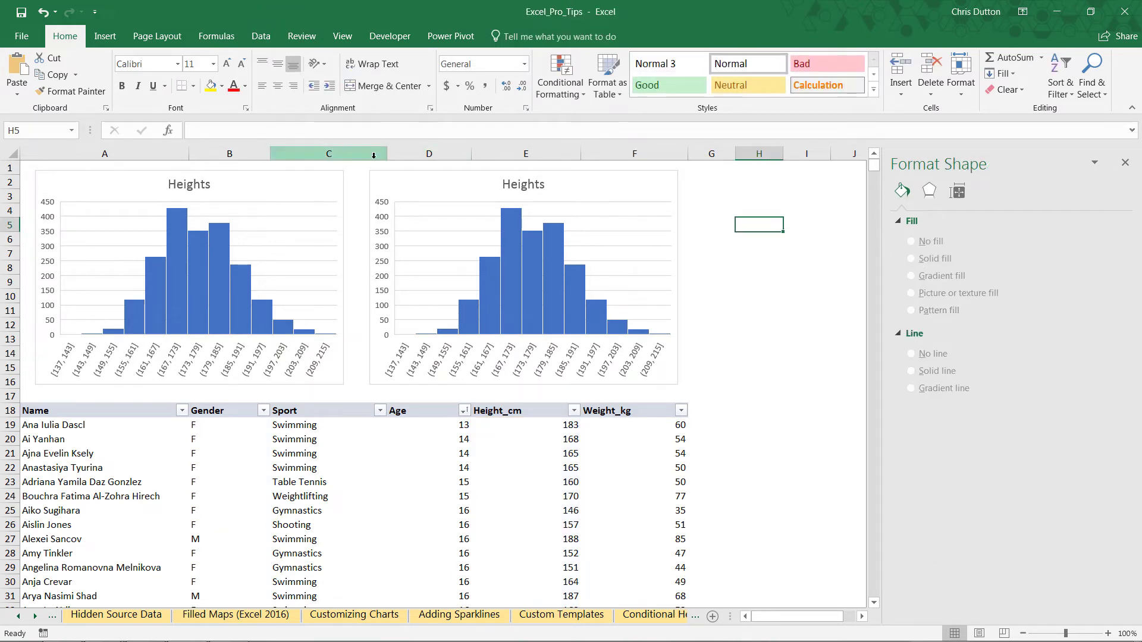
pyautogui.click(657, 175)
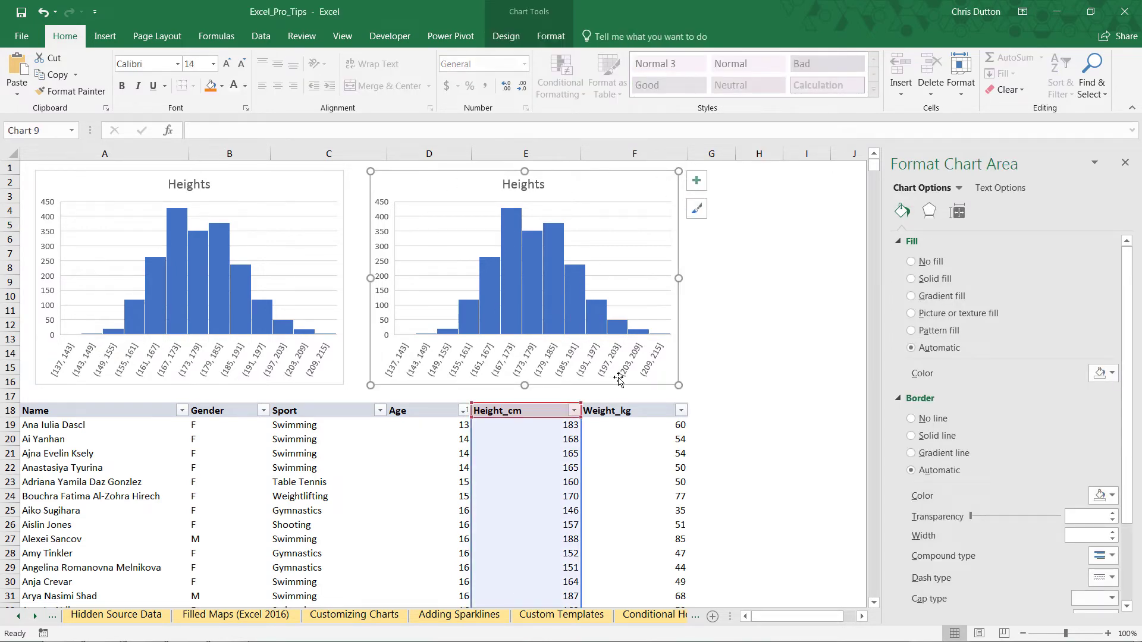
pyautogui.moveTo(583, 440); pyautogui.dragTo(638, 445)
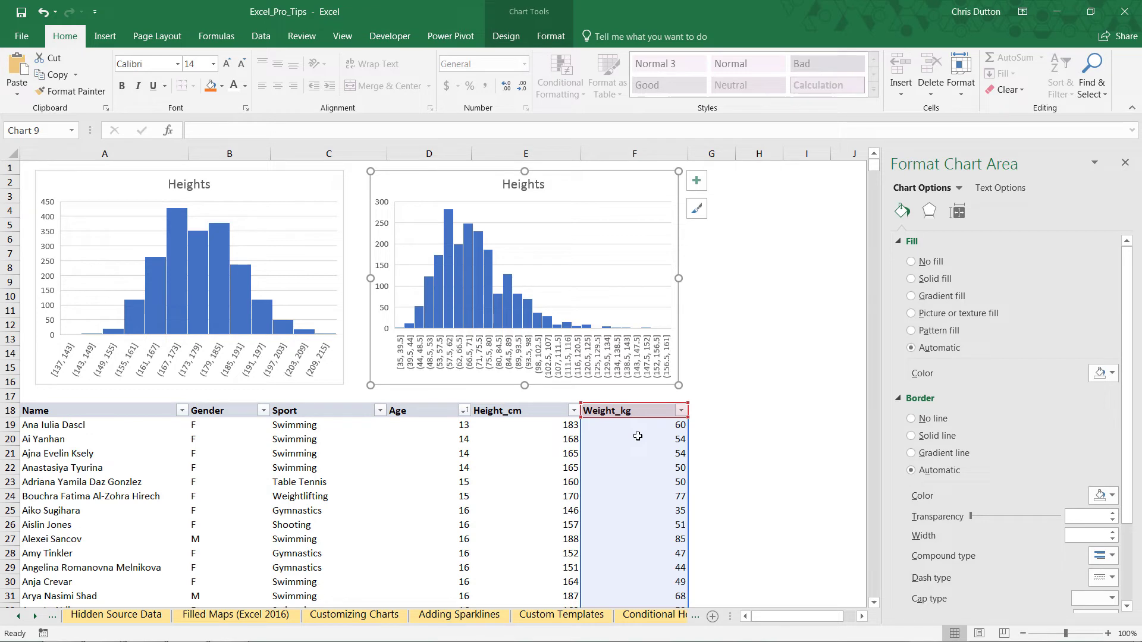
# Step: Retitle the right-hand chart 'Weights'
pyautogui.click(527, 190)
pyautogui.doubleClick(527, 185)
pyautogui.write('Weights')
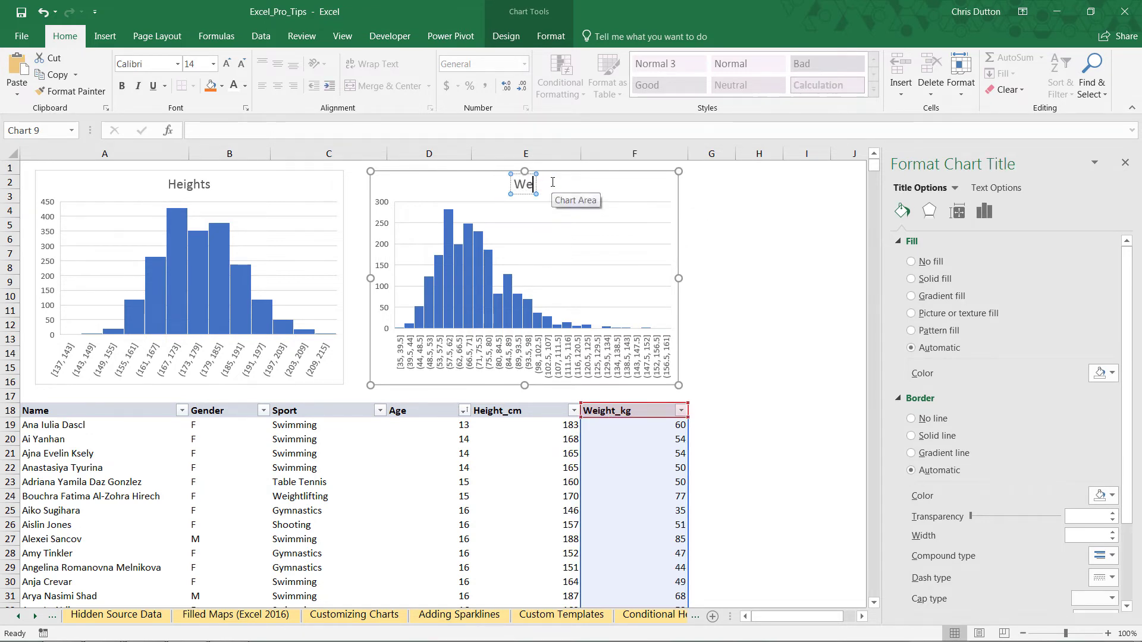
pyautogui.click(753, 265)
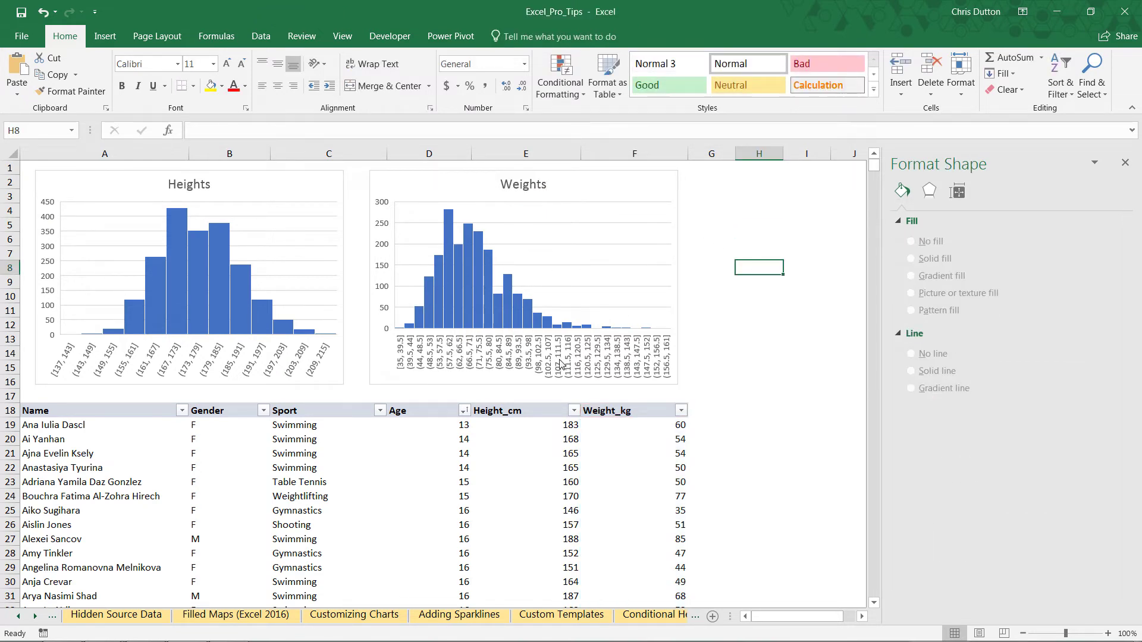
# Step: Set the Weights histogram's horizontal axis to 12 bins
pyautogui.rightClick(541, 349)
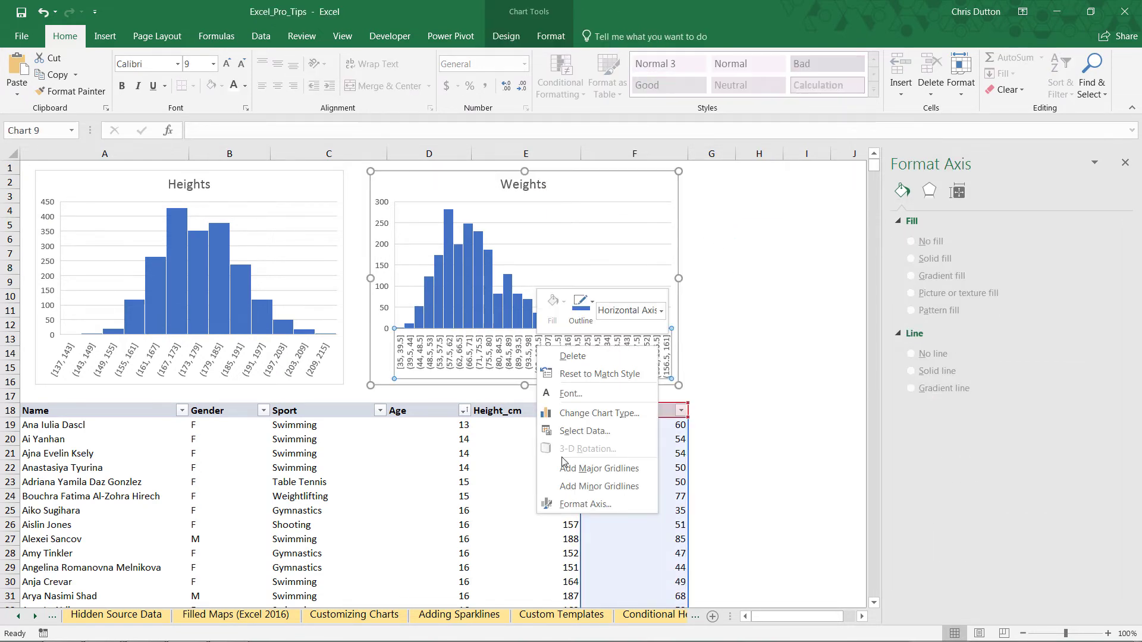
pyautogui.click(579, 508)
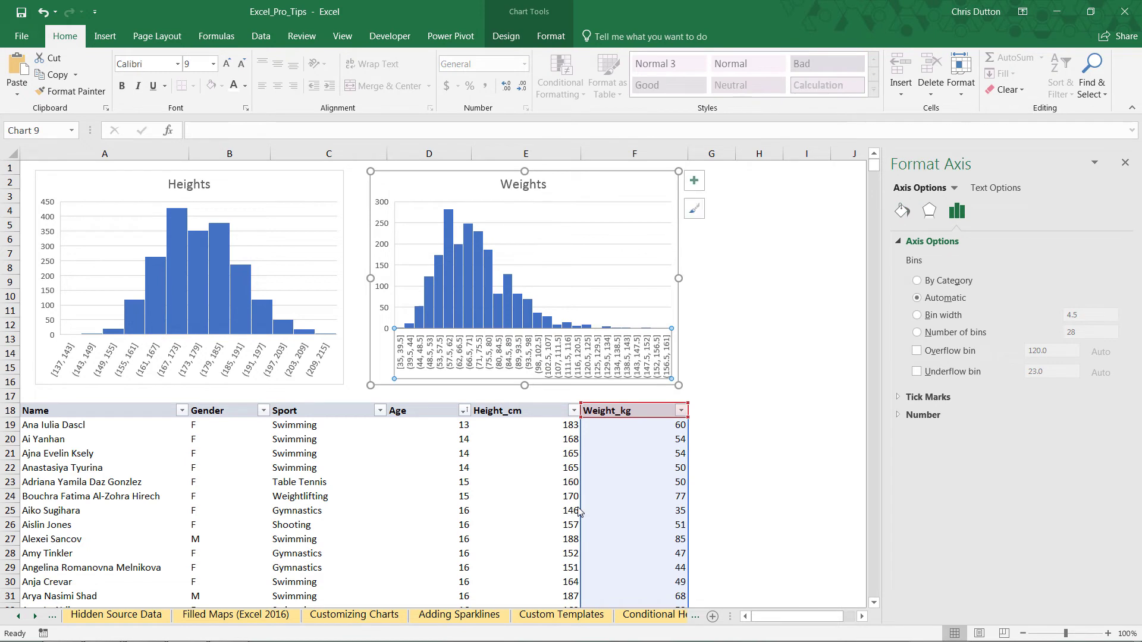
pyautogui.click(925, 331)
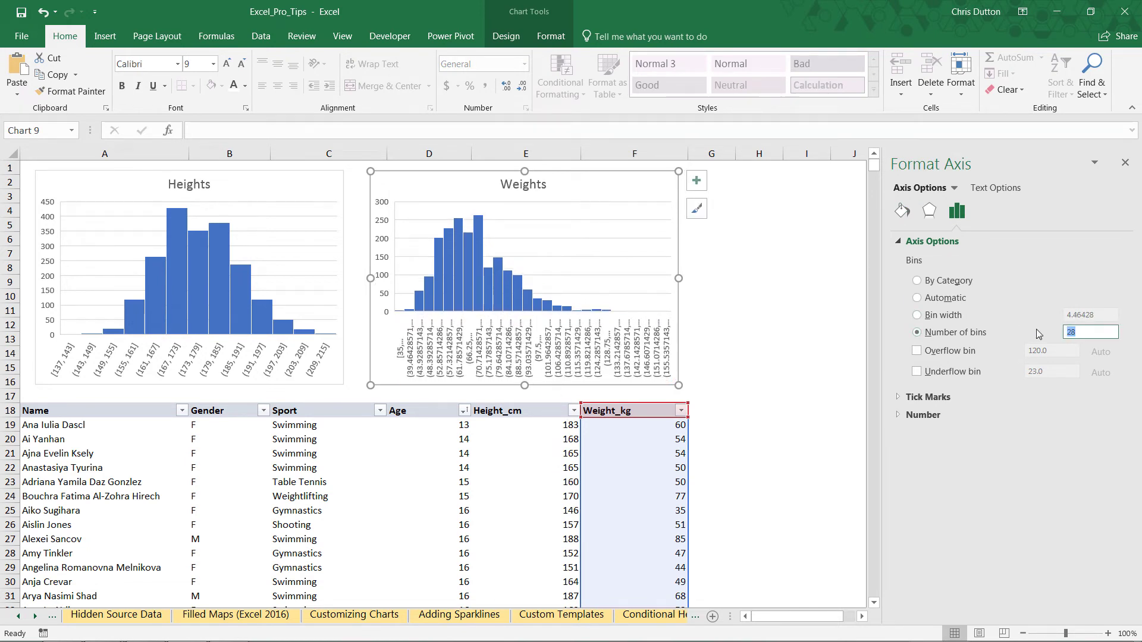
pyautogui.write('12')
pyautogui.click(917, 337)
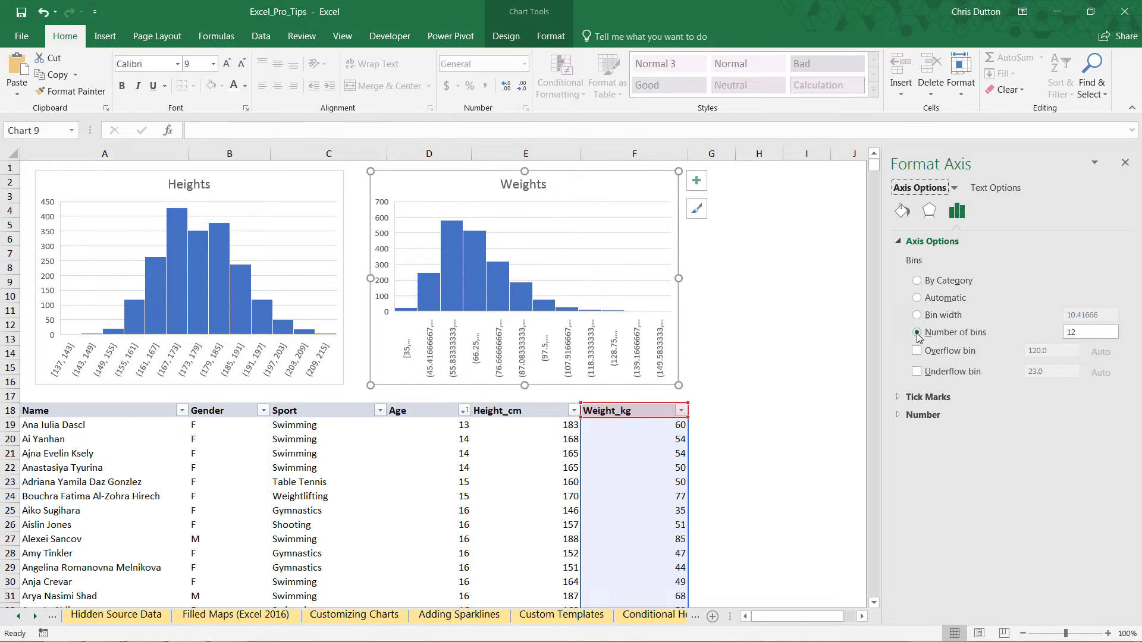
# Step: Change the Weights bins to a fixed width of 10 and deselect the chart
pyautogui.click(917, 316)
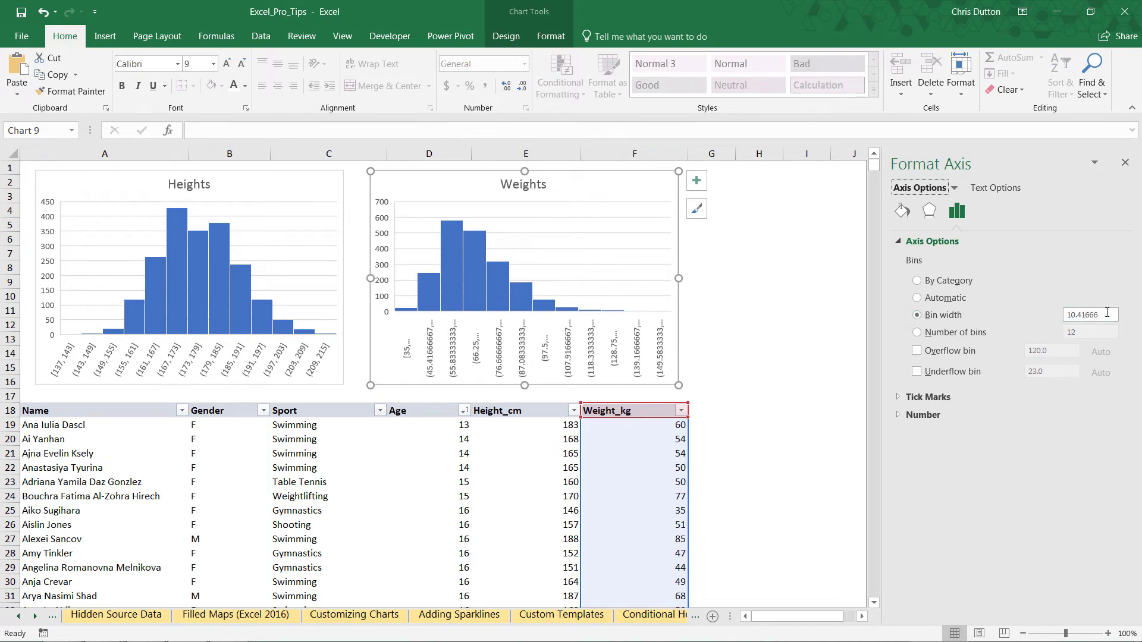
pyautogui.moveTo(1106, 313); pyautogui.dragTo(1051, 313)
pyautogui.write('10')
pyautogui.click(919, 318)
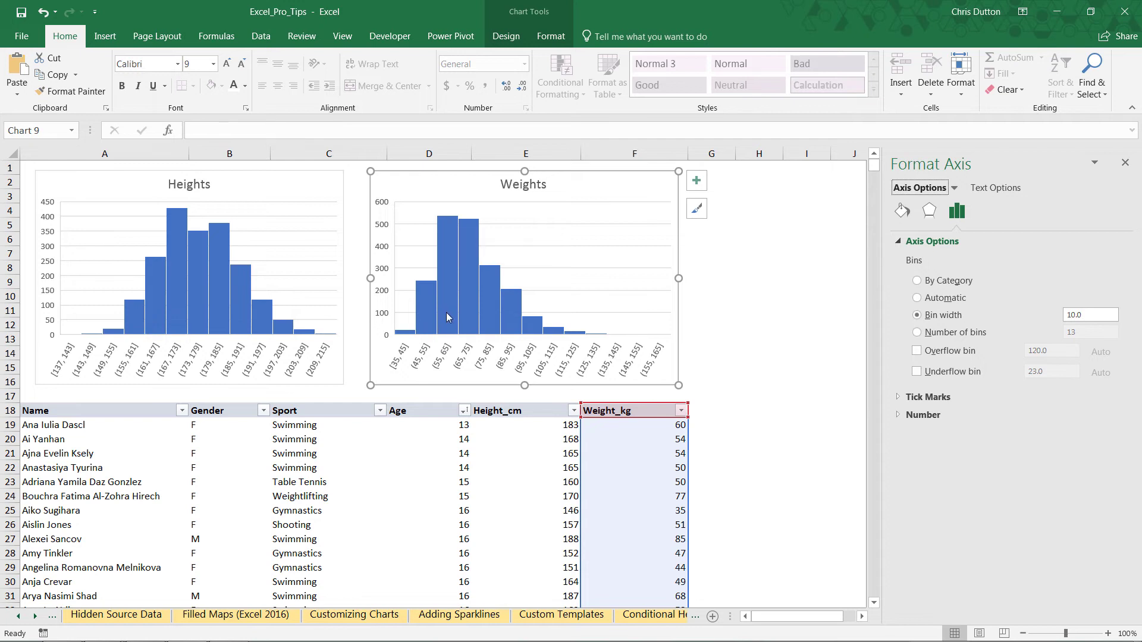
pyautogui.moveTo(472, 317)
pyautogui.click(345, 436)
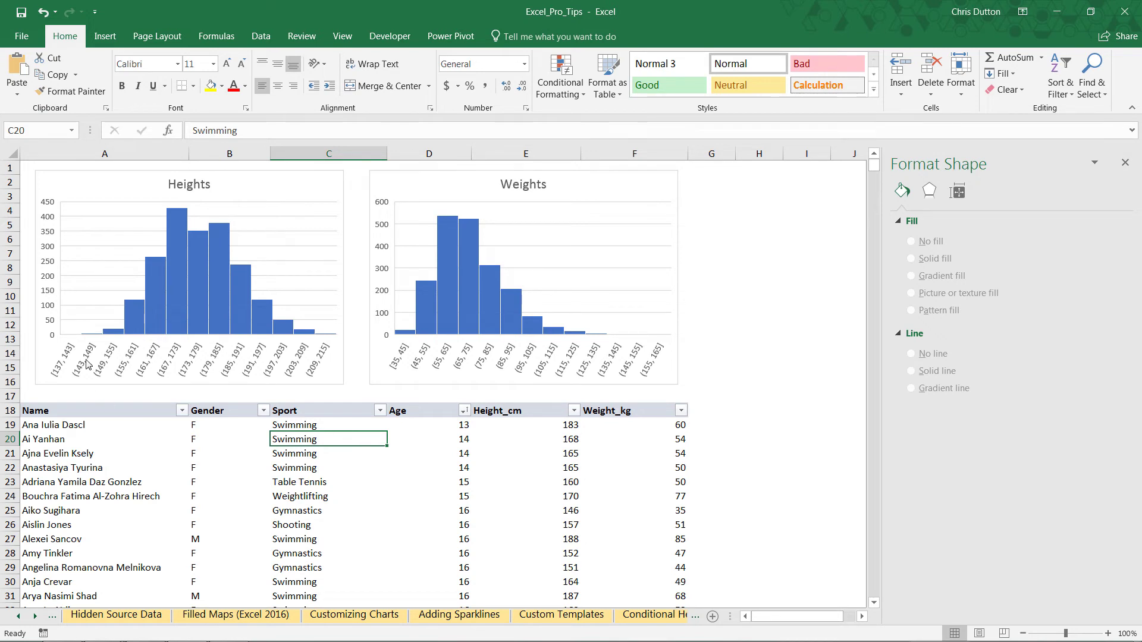
# Step: Filter the athlete table by Gender to show only female (F) athletes
pyautogui.click(263, 411)
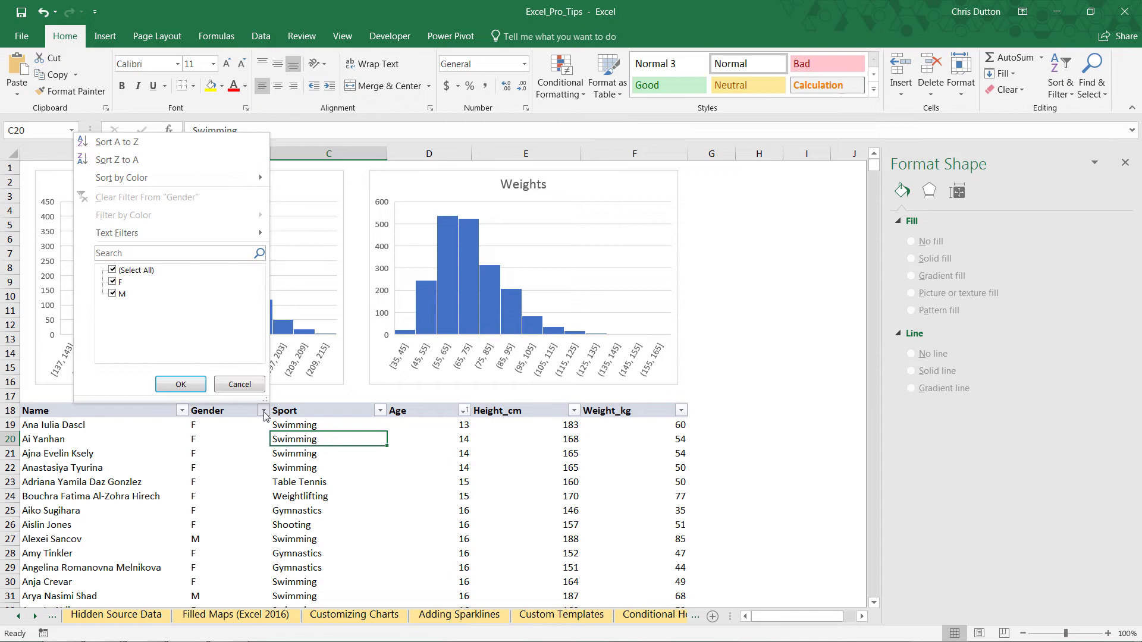
pyautogui.click(110, 271)
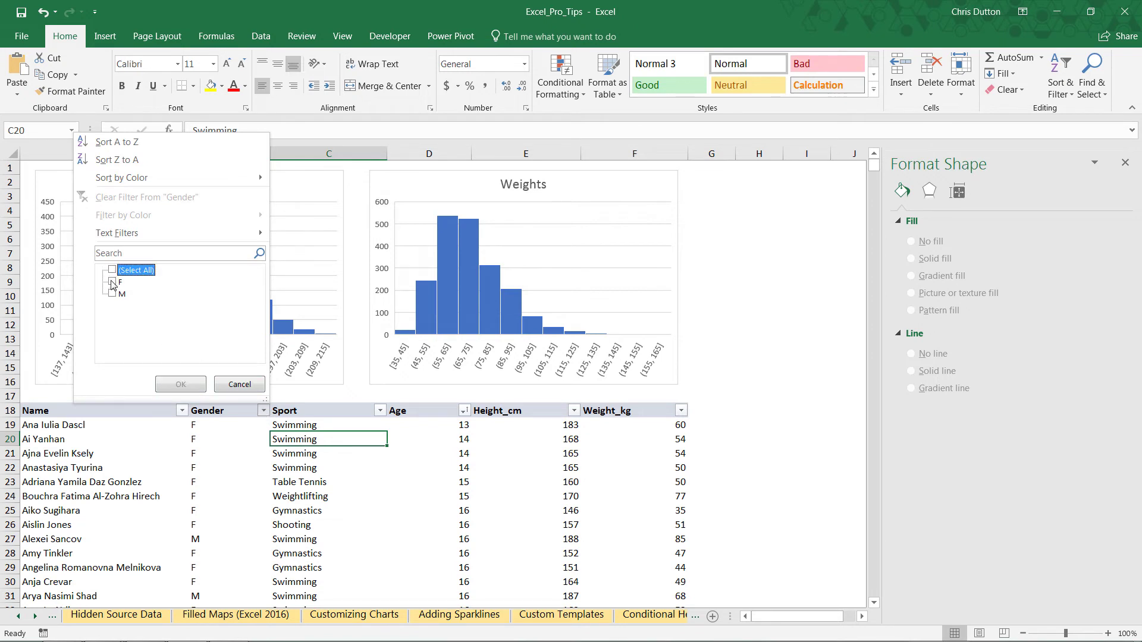
pyautogui.click(112, 283)
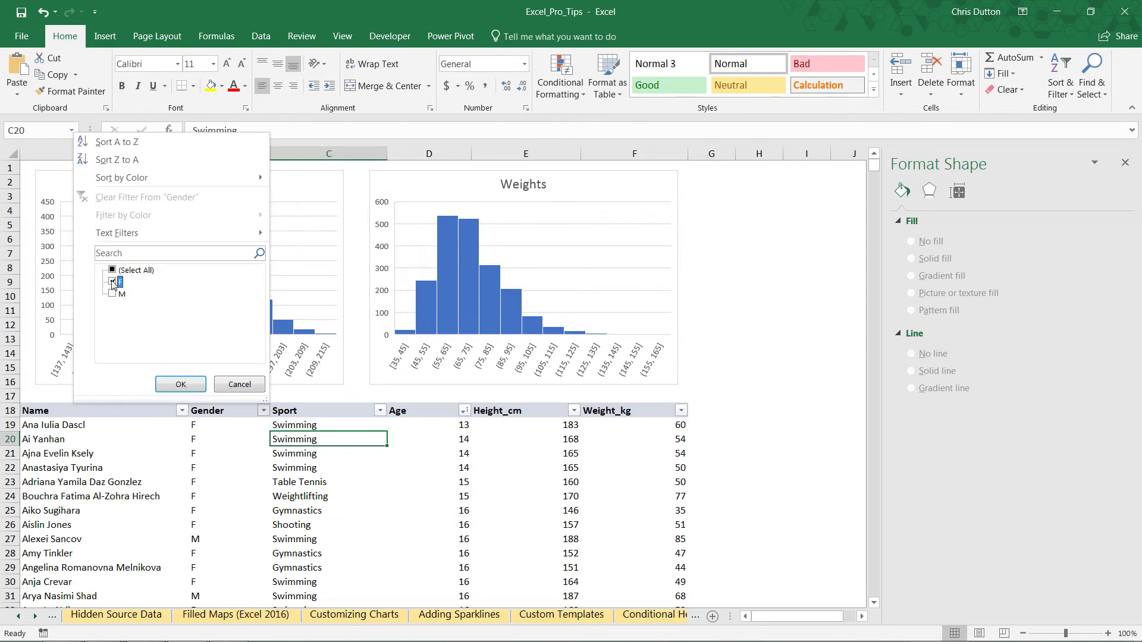
pyautogui.click(191, 387)
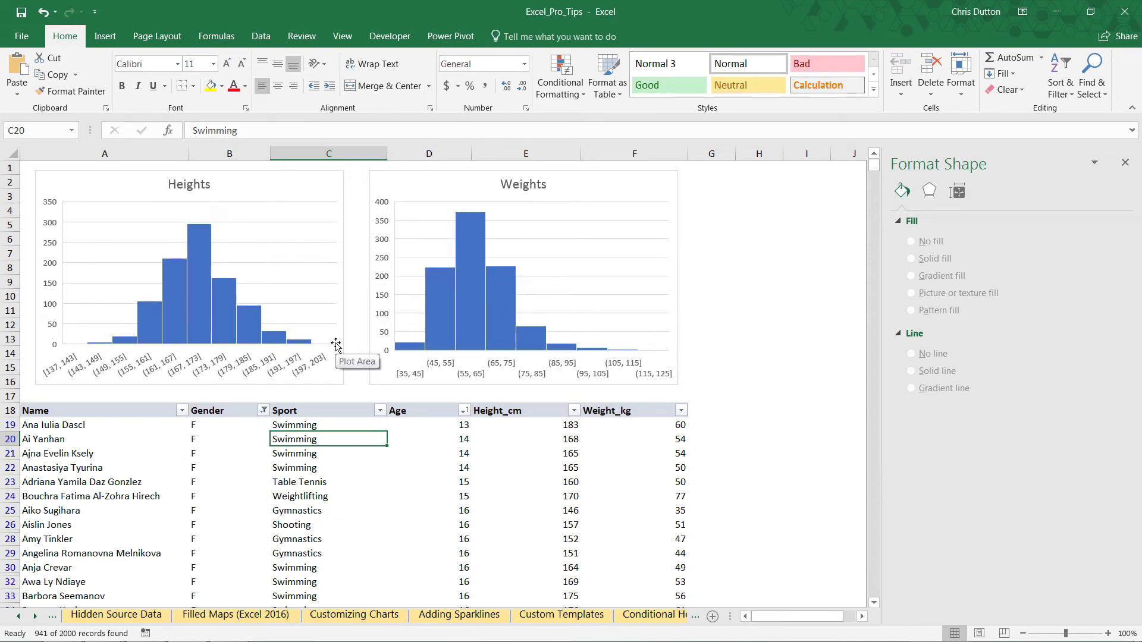
# Step: Switch the Gender filter to M only, leaving 1059 male records
pyautogui.moveTo(200, 248)
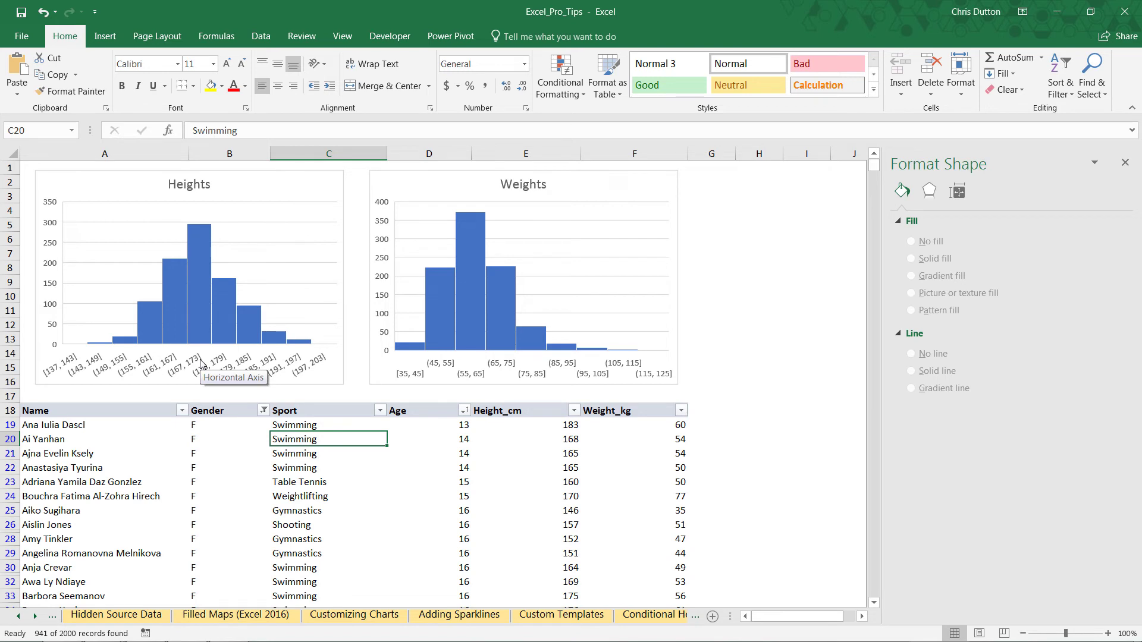
pyautogui.moveTo(466, 318)
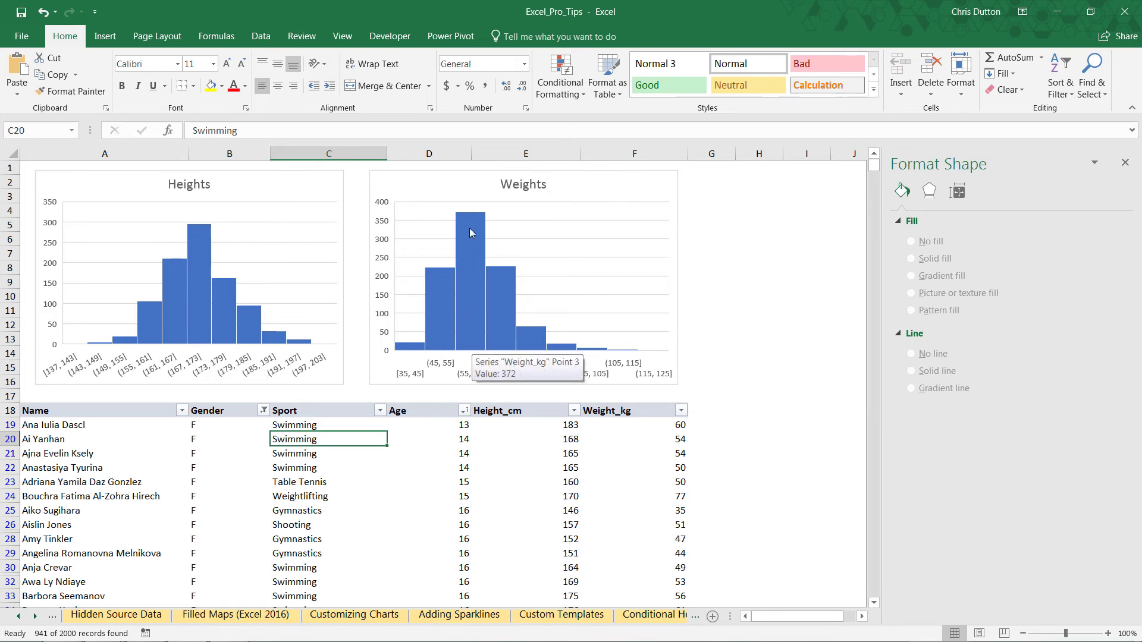
pyautogui.click(263, 410)
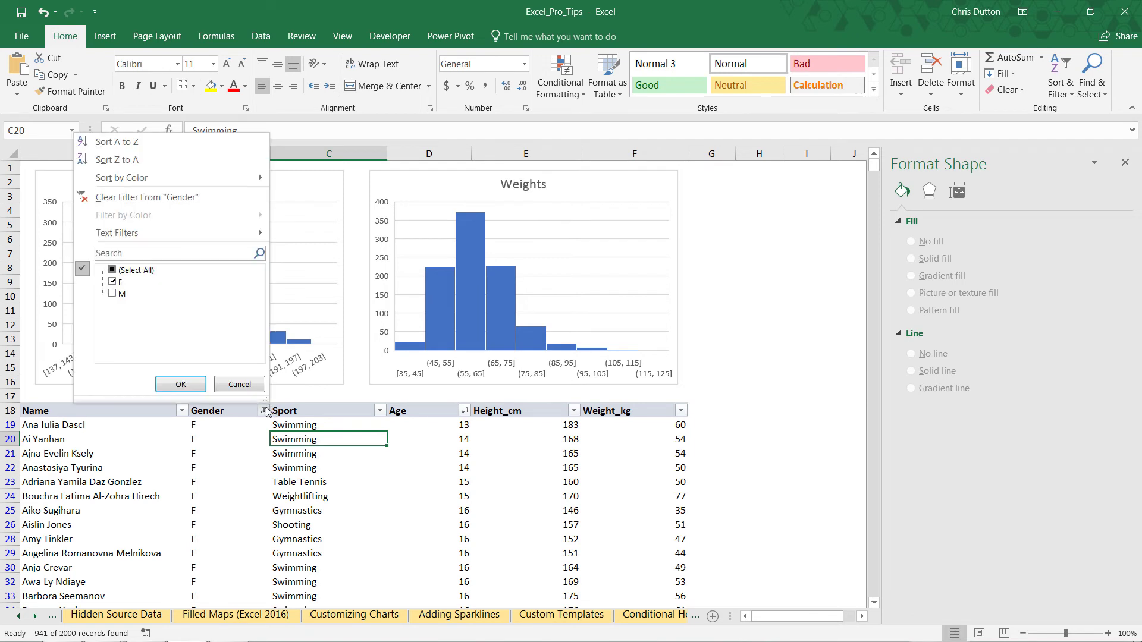
pyautogui.click(112, 293)
pyautogui.click(113, 281)
pyautogui.click(179, 384)
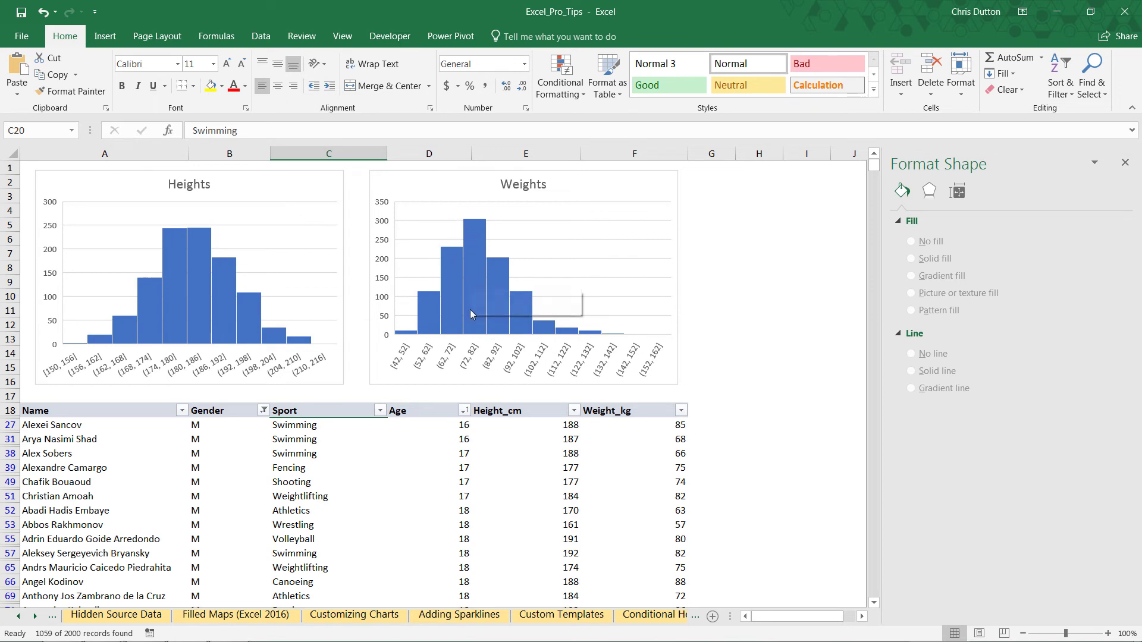
pyautogui.moveTo(473, 247)
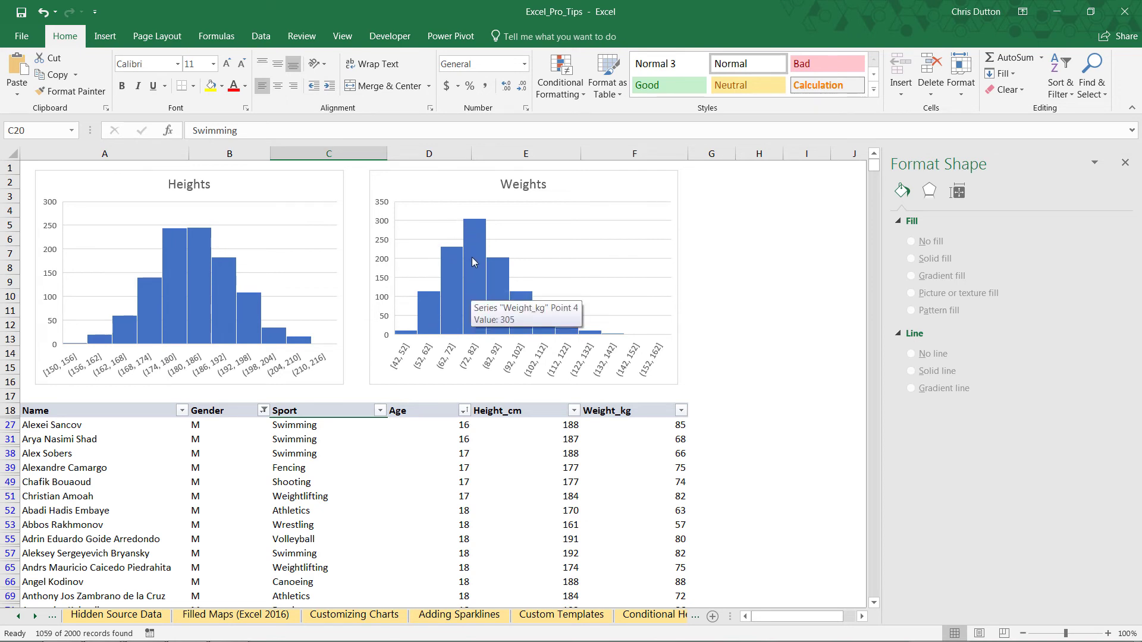
# Step: Clear the Gender filter and filter the Sport column to Basketball only
pyautogui.click(262, 410)
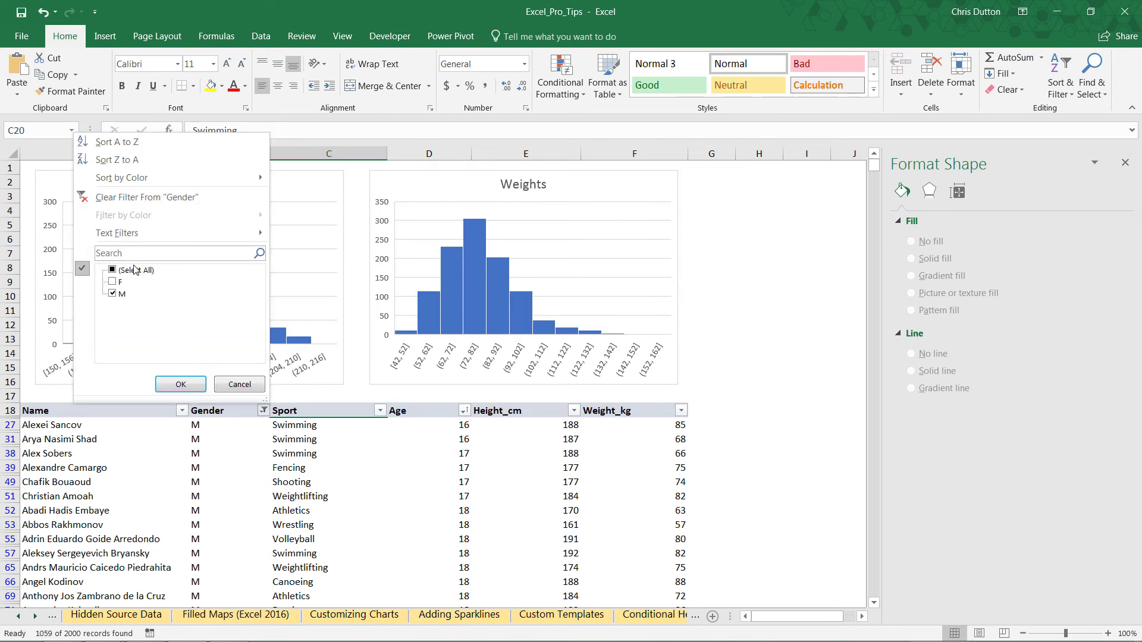
pyautogui.click(116, 199)
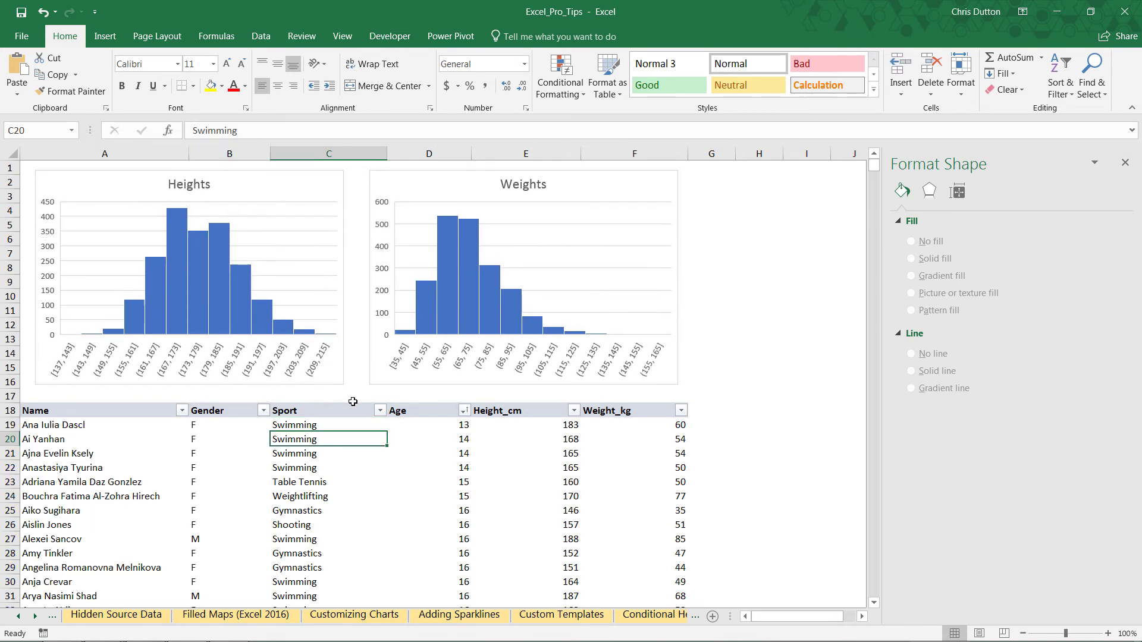
pyautogui.click(379, 411)
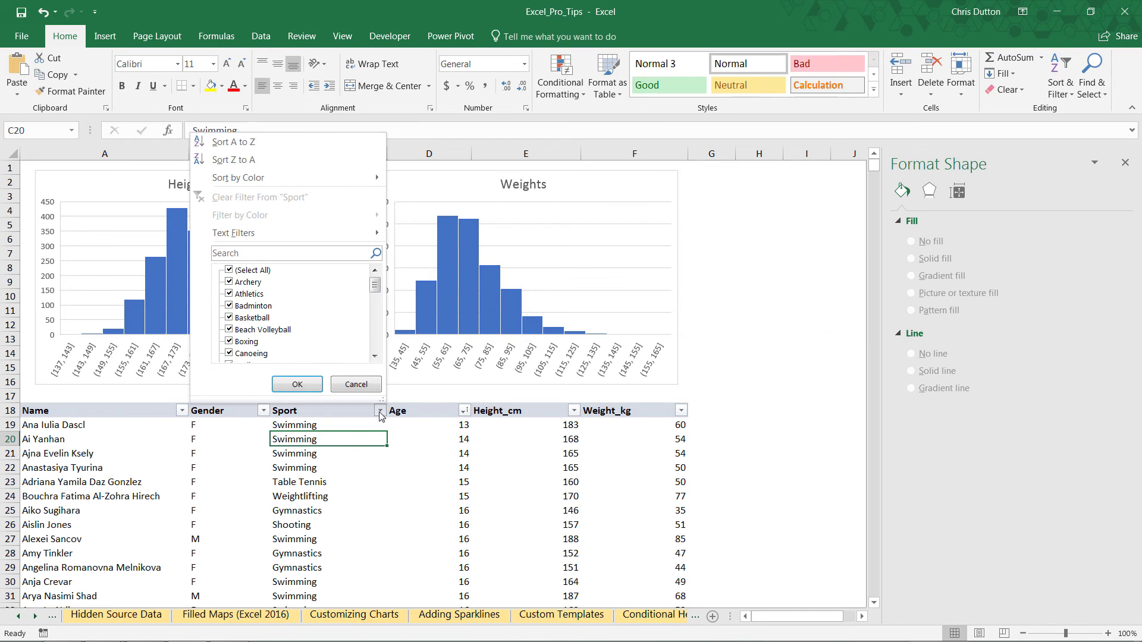
pyautogui.click(229, 270)
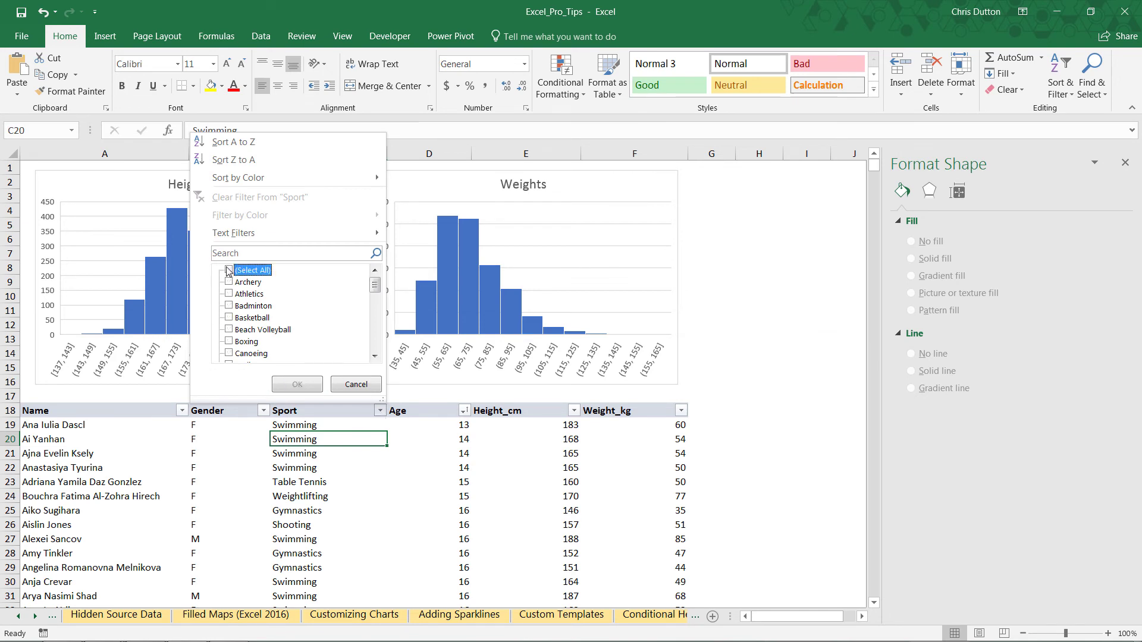
pyautogui.click(229, 318)
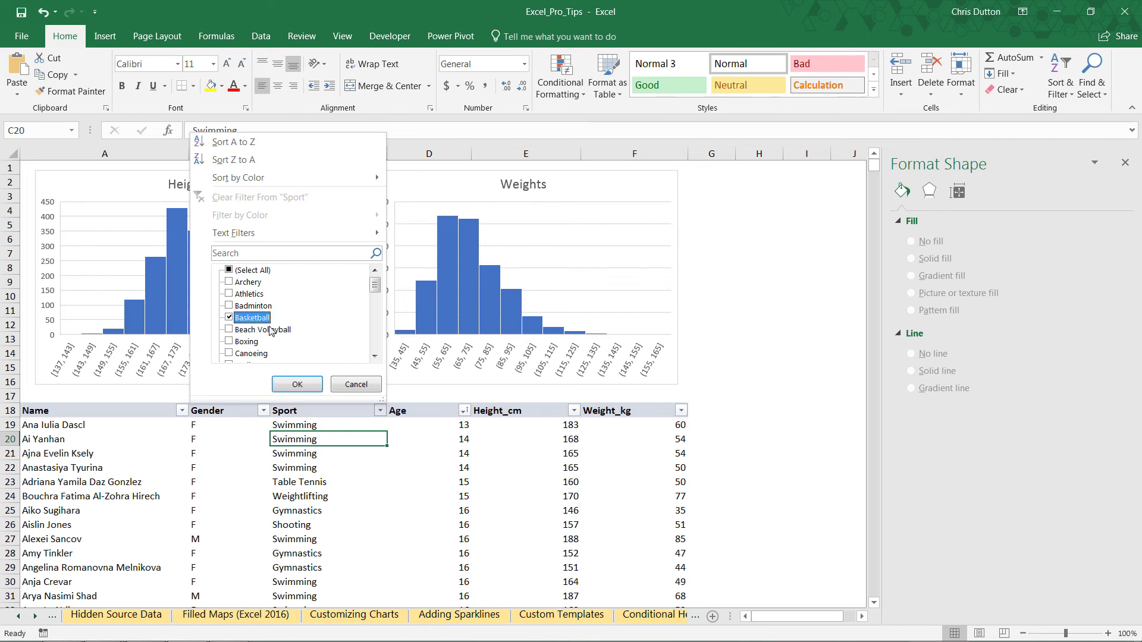
pyautogui.click(298, 385)
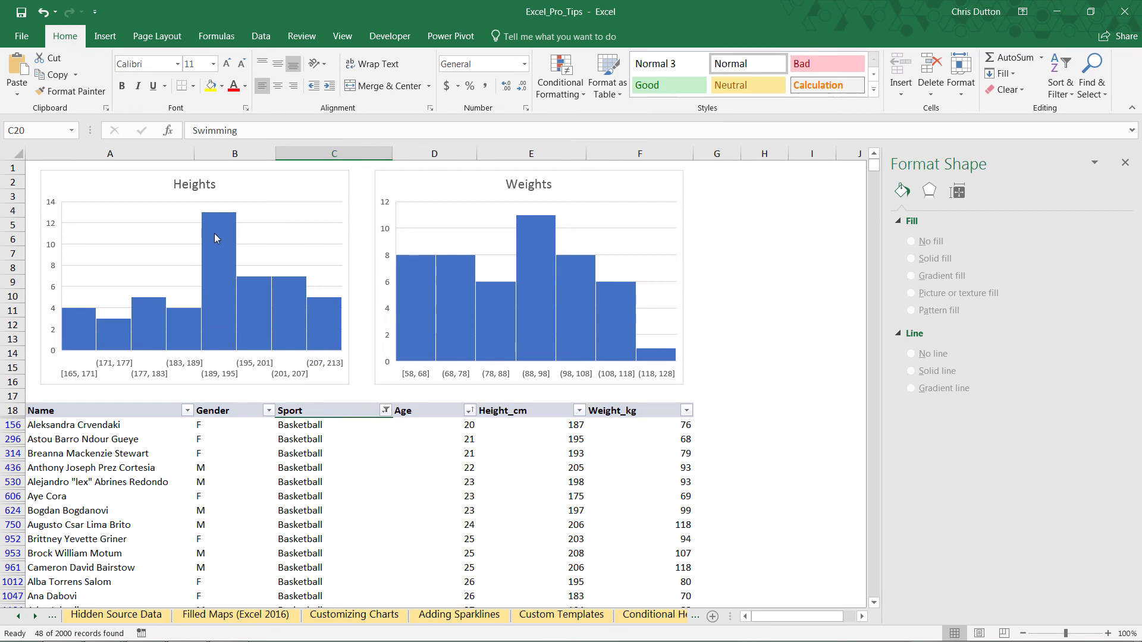
# Step: Change the Sport filter from Basketball to Gymnastics, leaving 36 of 2000 records
pyautogui.moveTo(217, 307)
pyautogui.click(386, 410)
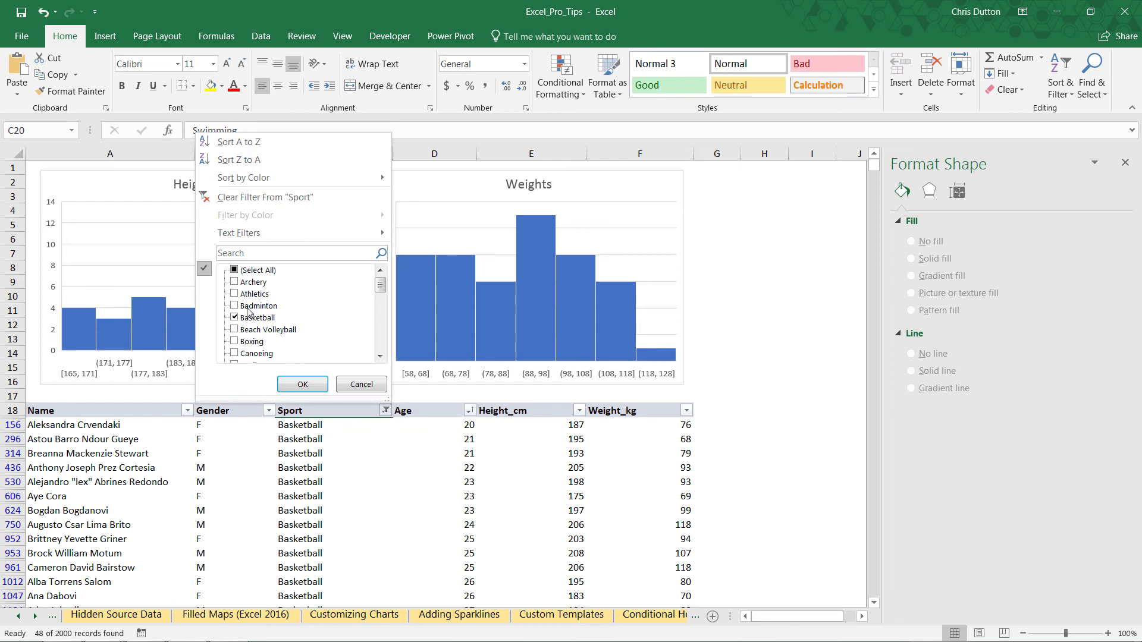
pyautogui.click(237, 318)
pyautogui.scroll(-3, 279, 309)
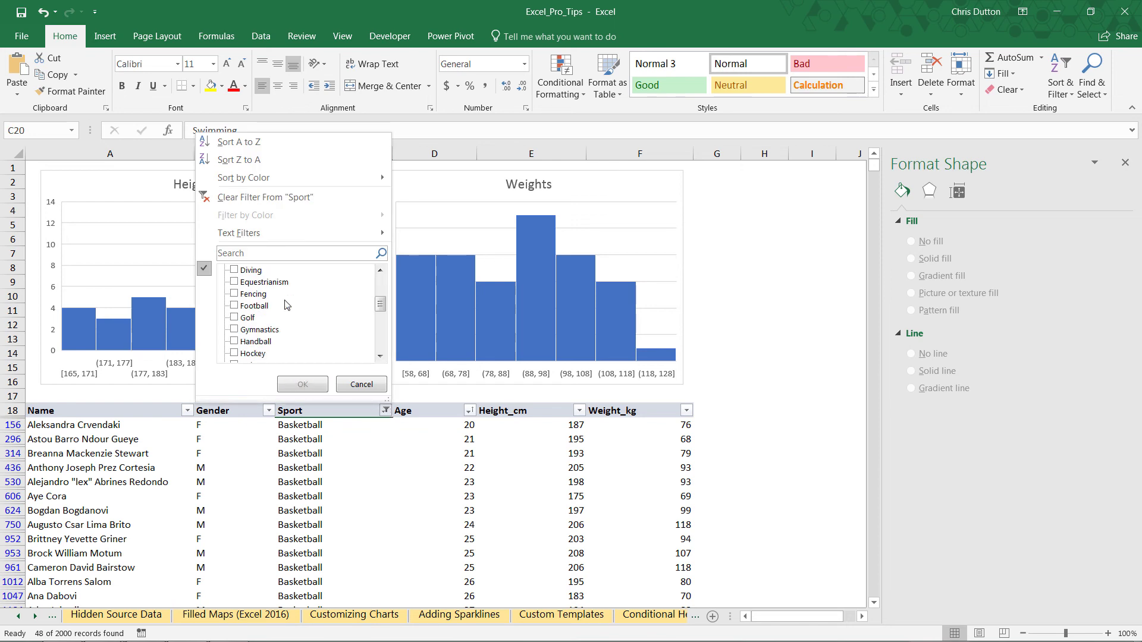
pyautogui.click(236, 330)
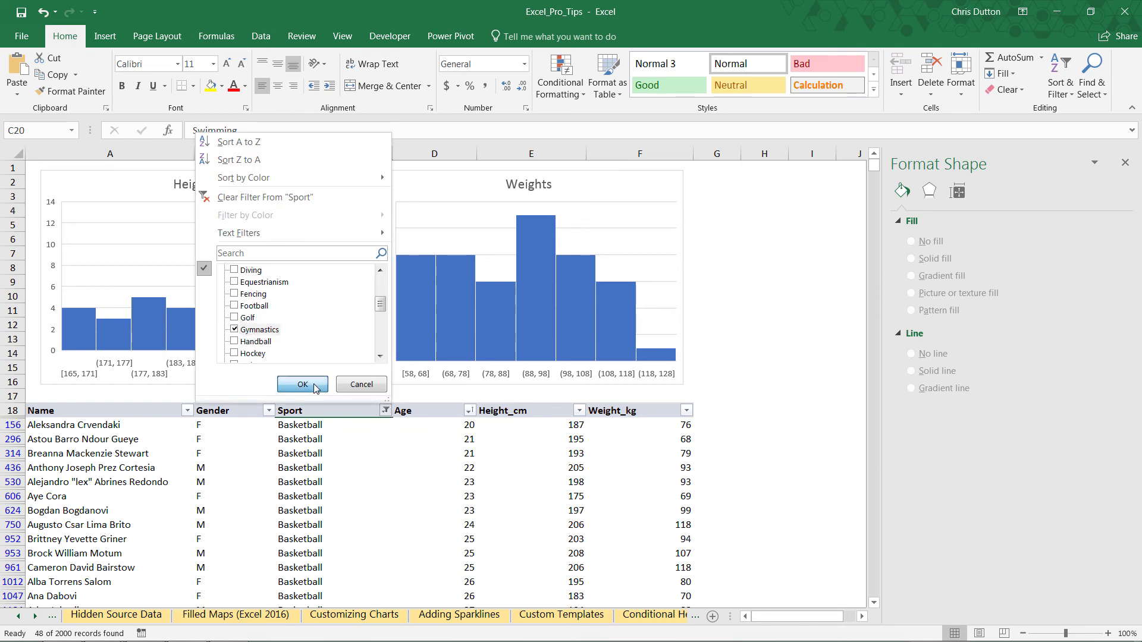
pyautogui.click(303, 384)
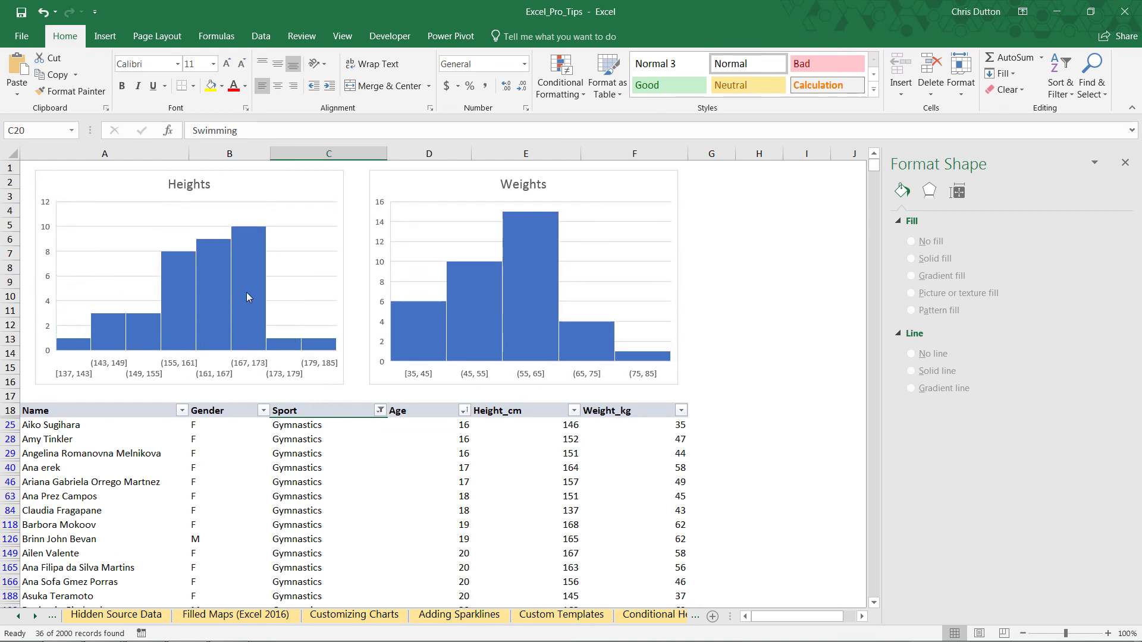
pyautogui.moveTo(249, 321)
pyautogui.moveTo(526, 267)
# Step: Clear the Sport filter so all 2000 athletes are shown again
pyautogui.click(379, 411)
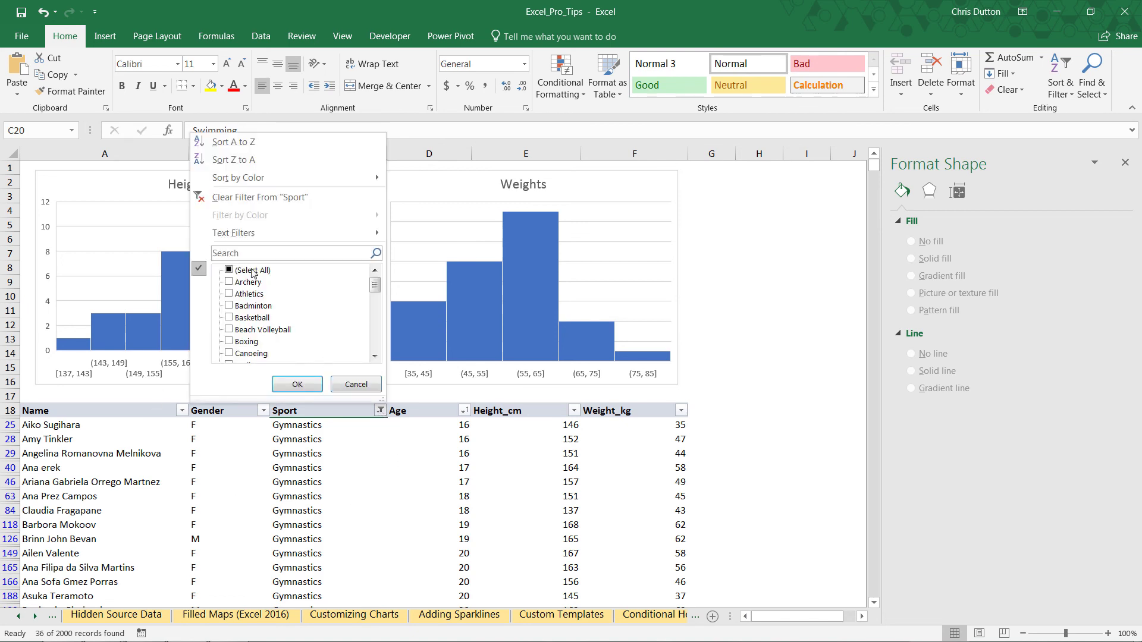
pyautogui.click(237, 198)
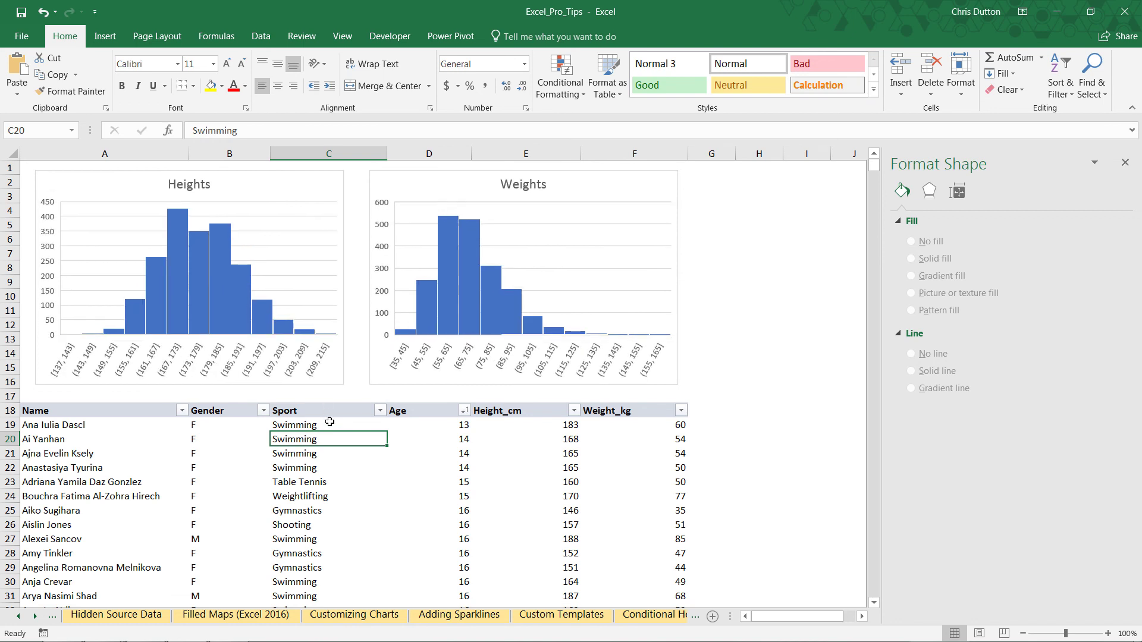